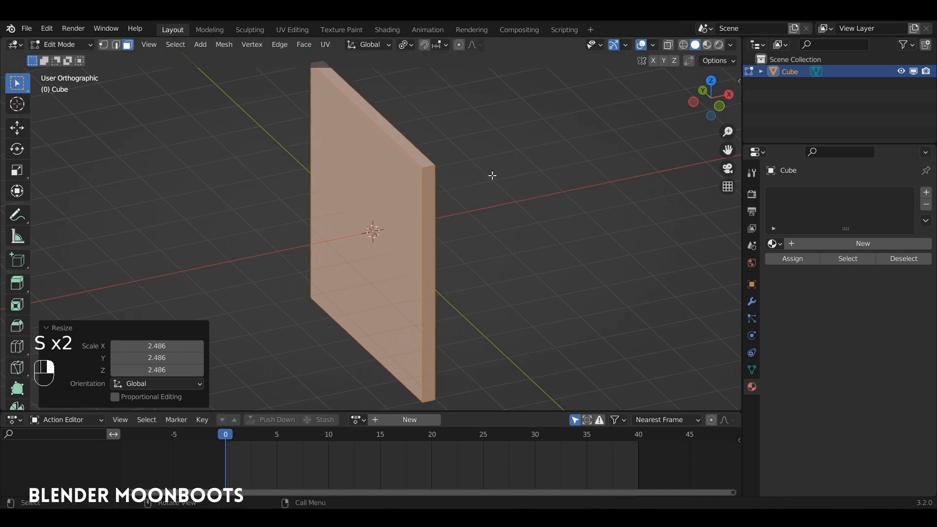
Return to Object Mode and move the slab along the X axis by about 6.2 m, plus a further 2 m
key(Tab)
drag(417, 223, 709, 163)
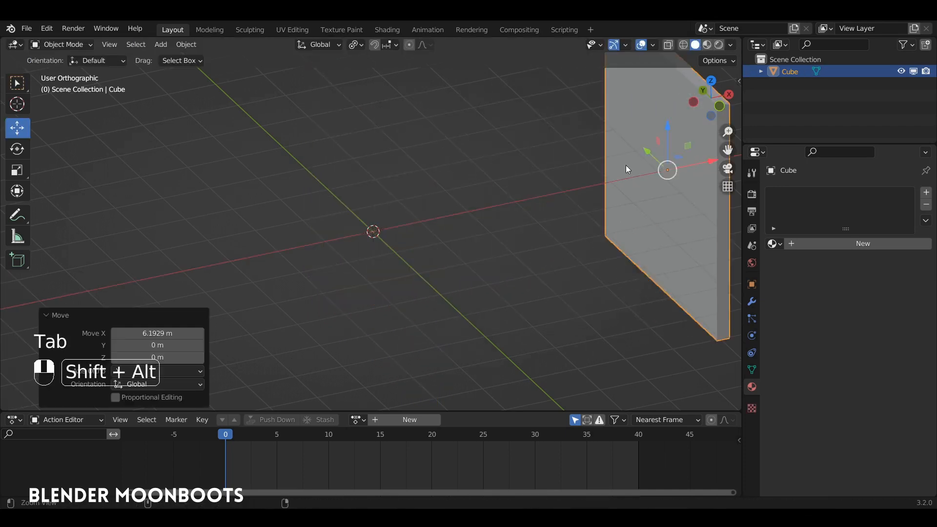
scroll(568, 195, down, 4)
drag(561, 195, 606, 185)
alt+drag(539, 193, 572, 198)
scroll(488, 192, up, 3)
alt+shift+drag(486, 193, 353, 221)
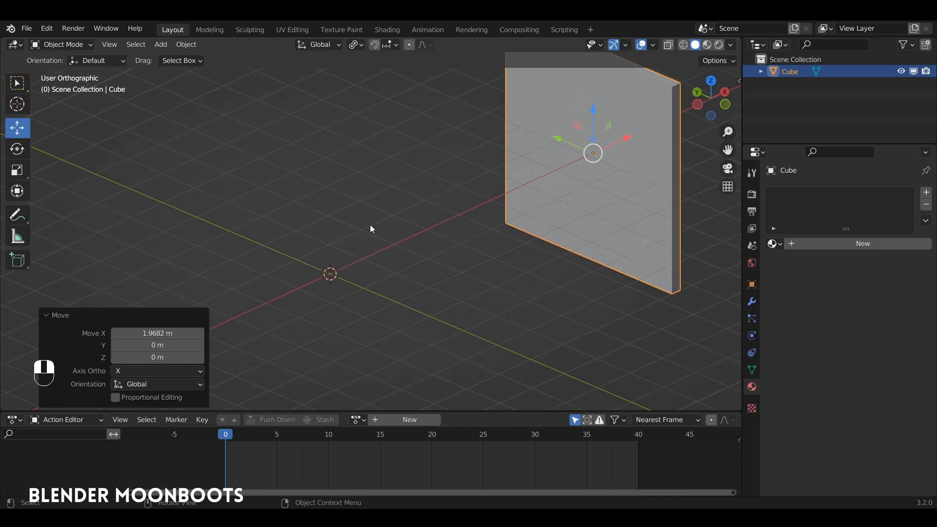
Add a 2 m cube mesh at the world origin
key(shift+a)
mouse_move(366, 220)
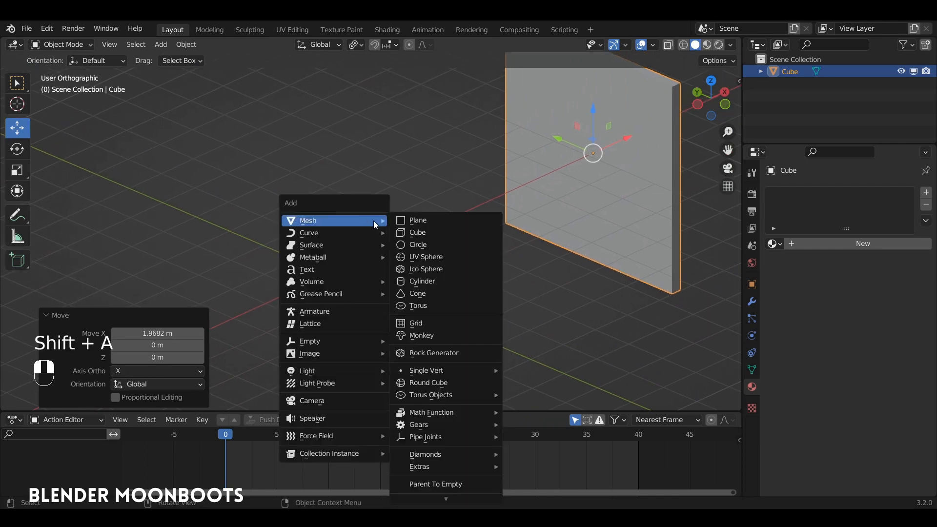
click(425, 232)
alt+drag(425, 233, 392, 267)
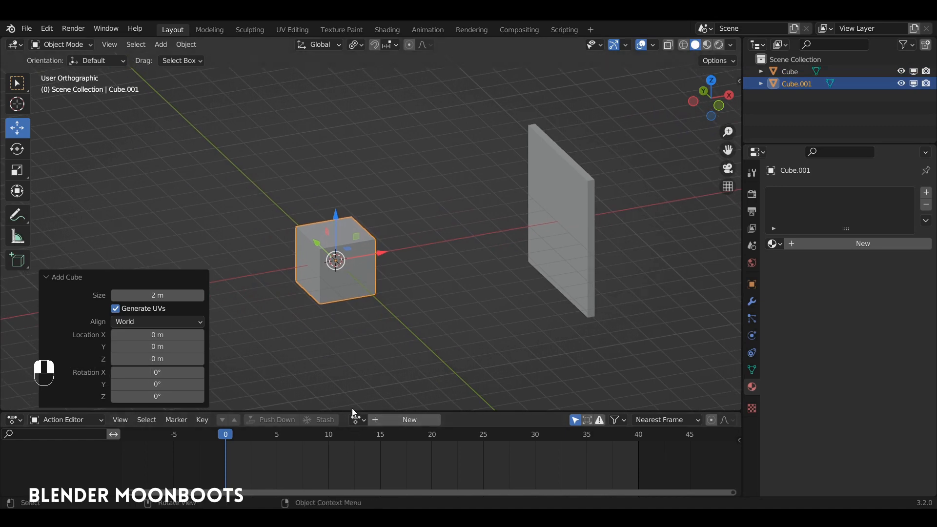
Enlarge the animation editor area and set its mode to Action Editor
drag(354, 412, 353, 363)
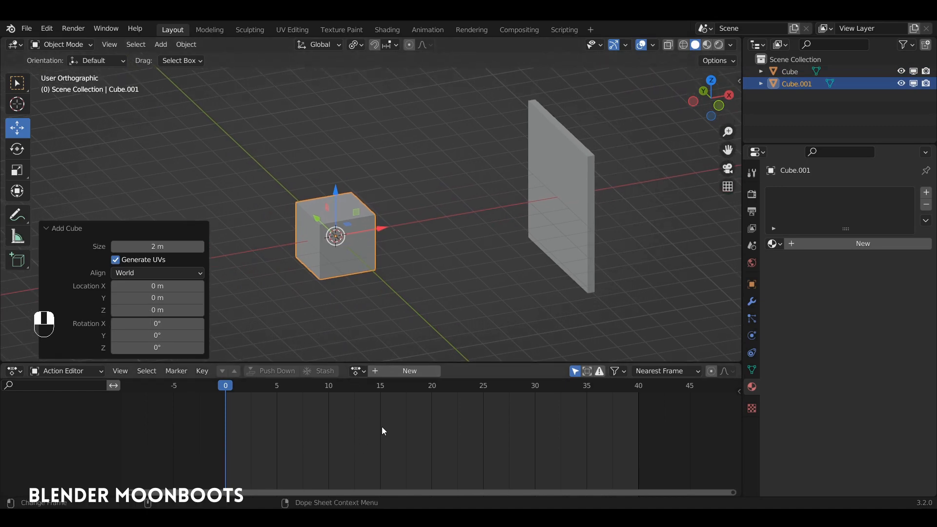
key(shift+F12)
key(shift+F12)
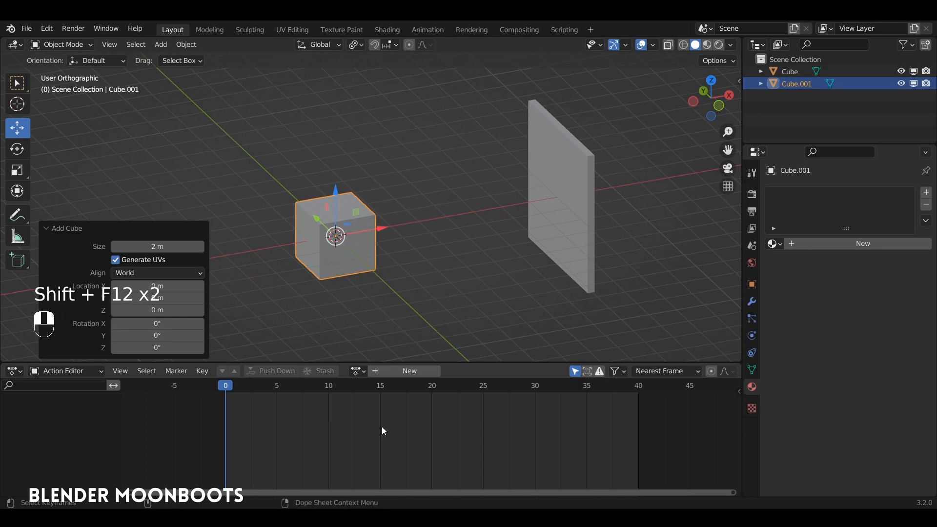
click(67, 372)
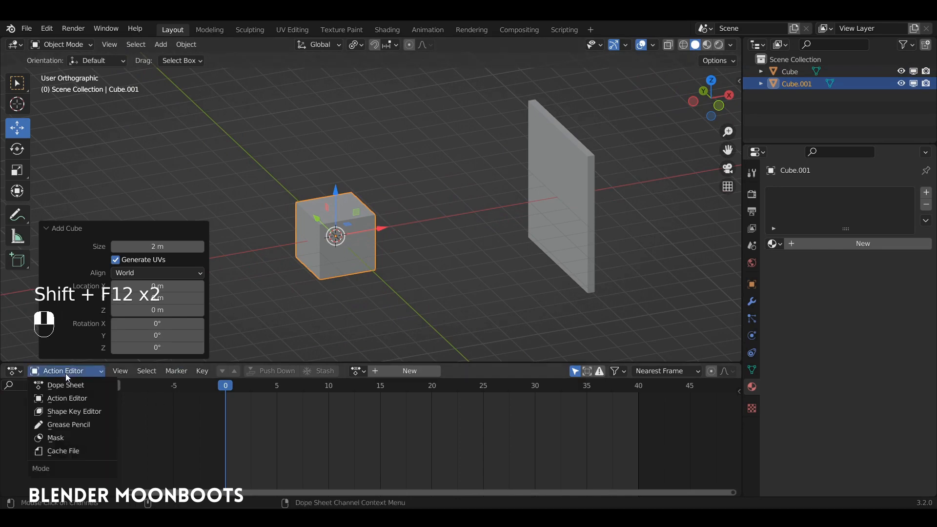
click(77, 400)
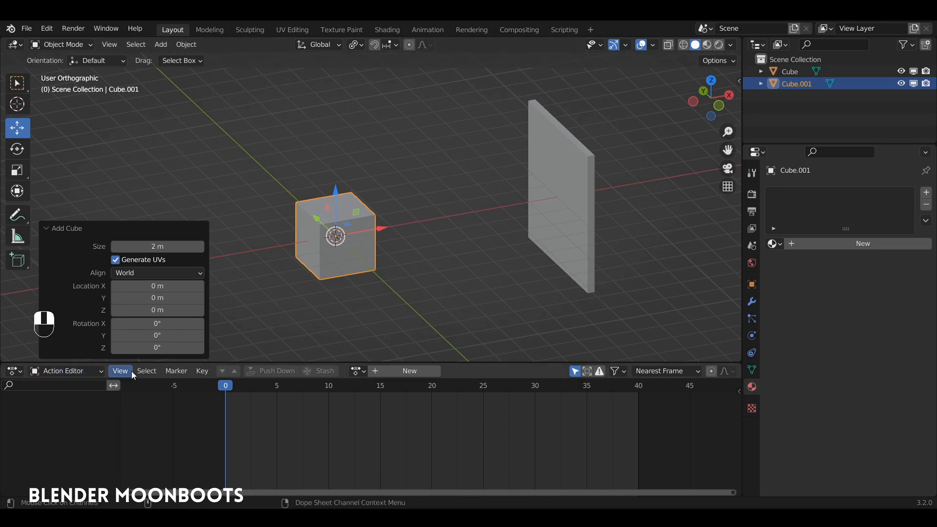
Insert a Location, Rotation & Scale keyframe for the new cube at frame 0
click(243, 392)
click(221, 419)
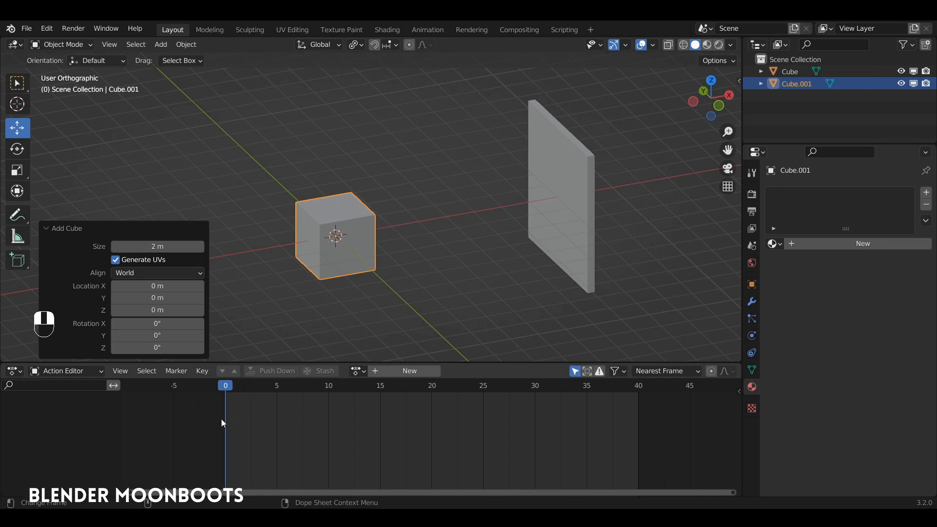
drag(228, 423, 225, 423)
ctrl+alt+drag(337, 252, 315, 236)
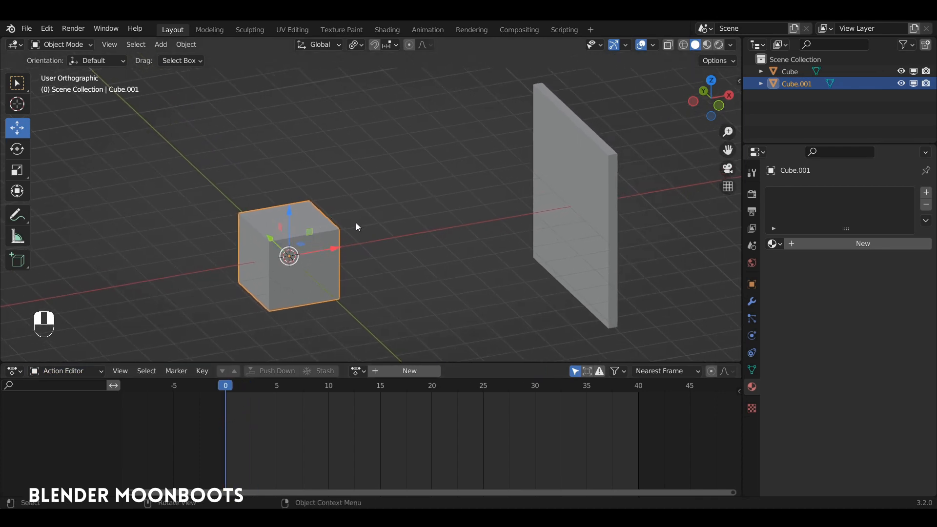
alt+drag(330, 247, 342, 238)
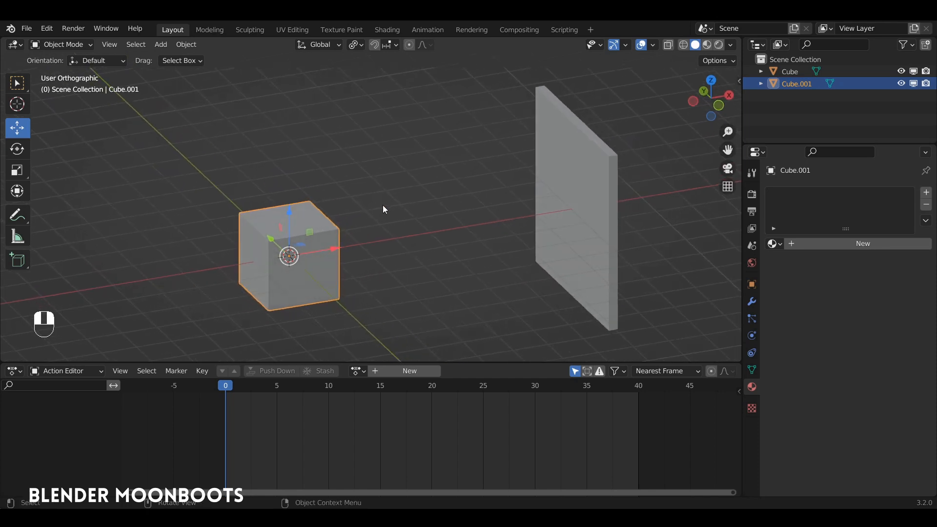
key(i)
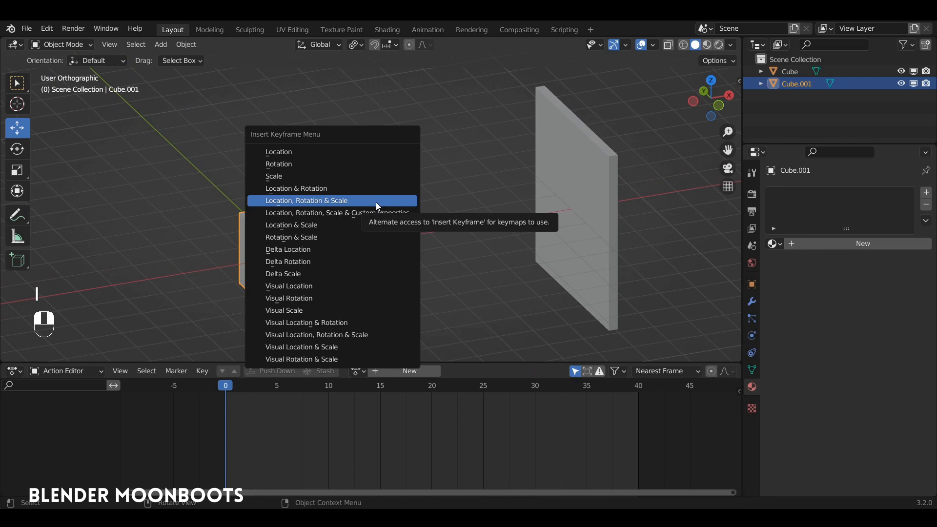
click(375, 202)
At frame 10, move the cube along the X axis close to the slab and insert a Location, Rotation & Scale keyframe
click(238, 389)
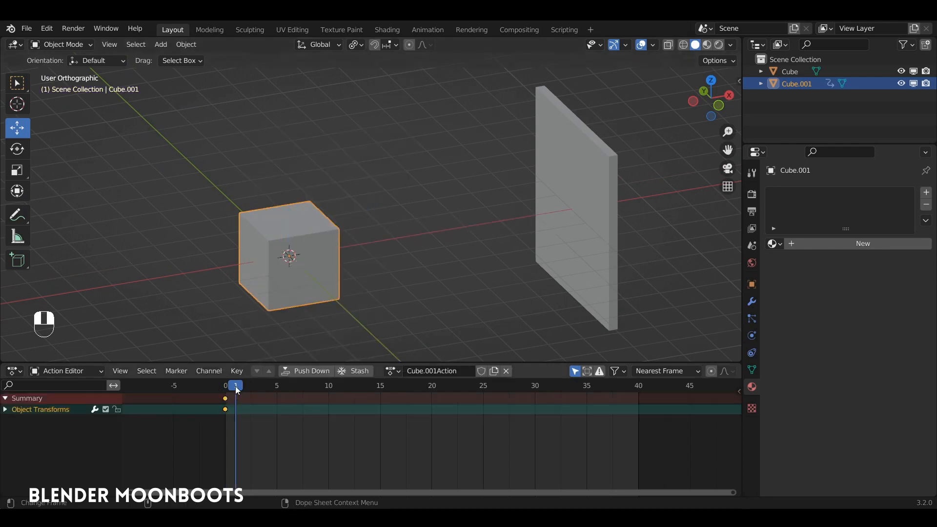
drag(237, 389, 326, 396)
drag(341, 249, 560, 221)
alt+drag(560, 221, 591, 227)
click(557, 218)
click(549, 218)
click(560, 219)
click(546, 218)
key(i)
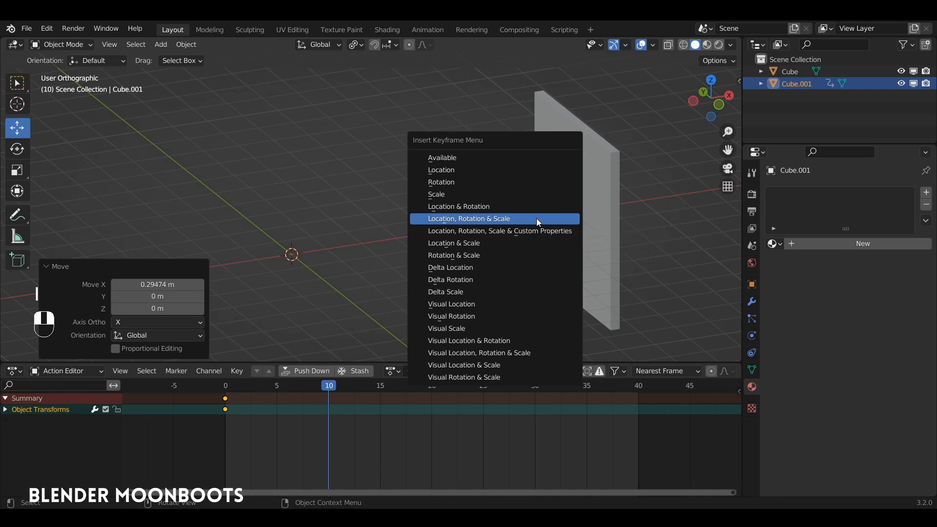
click(537, 218)
Play the animation from frame 0 to check the cube's movement toward the slab
drag(335, 386, 225, 405)
key(space)
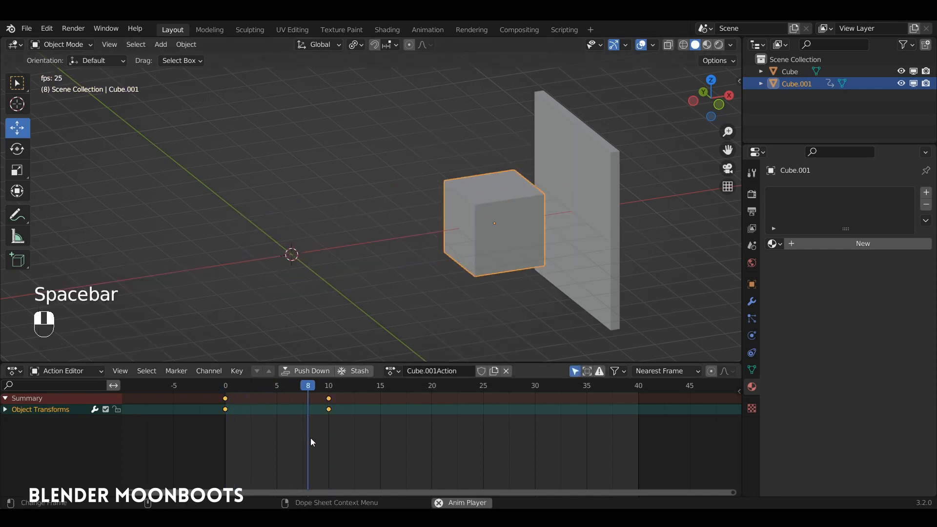
key(space)
click(224, 391)
key(space)
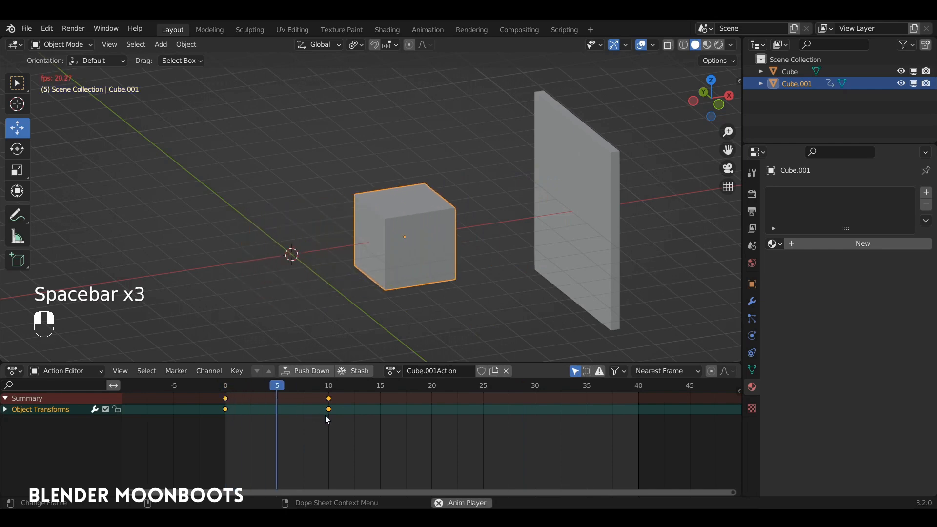
key(space)
Set the interpolation of the cube's keyframes to Linear and play back the motion
drag(277, 386, 256, 396)
key(t)
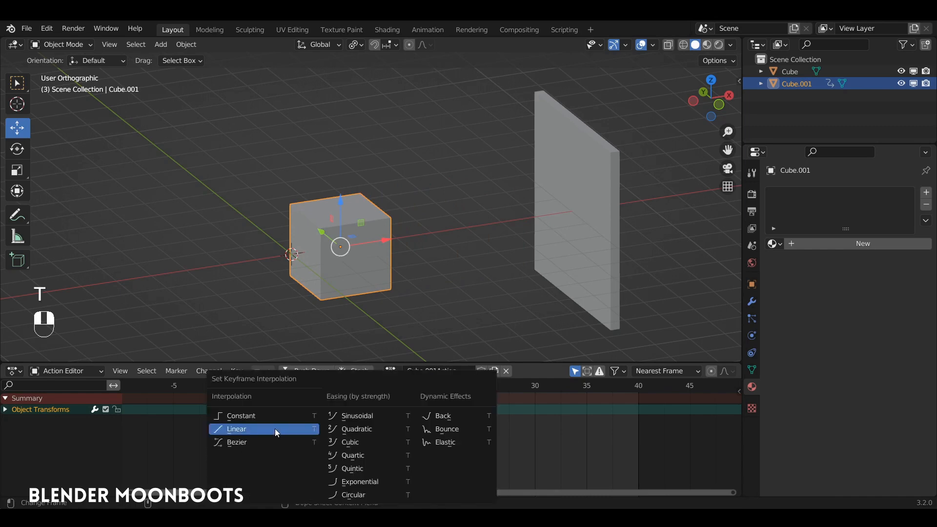
click(275, 429)
key(space)
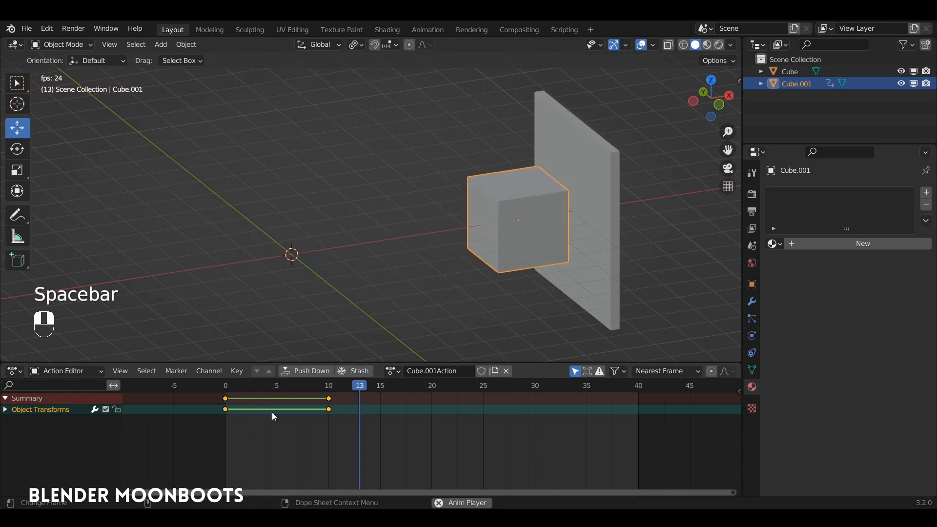
key(space)
At frame 10, keyframe the cube's Show In Viewports and Renders visibility as enabled
click(330, 389)
alt+middle_drag(391, 274, 369, 322)
click(336, 388)
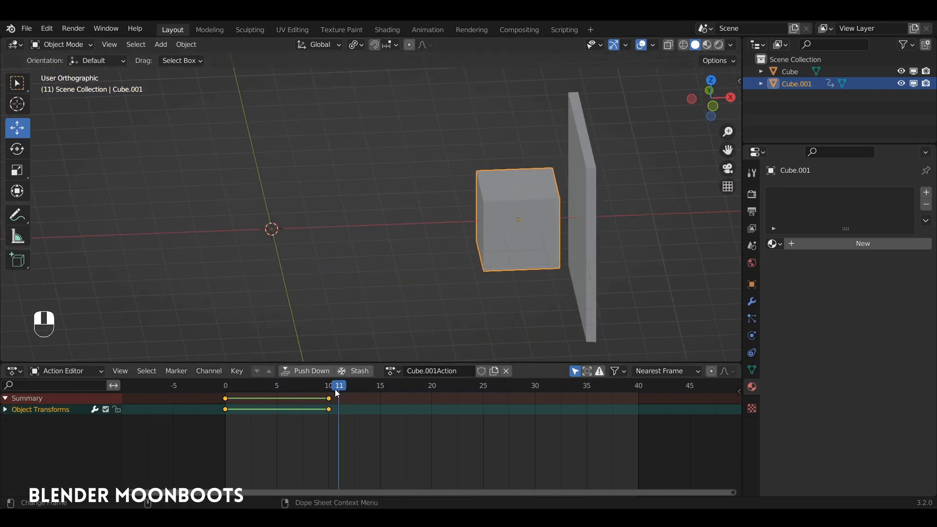
alt+middle_drag(430, 259, 385, 252)
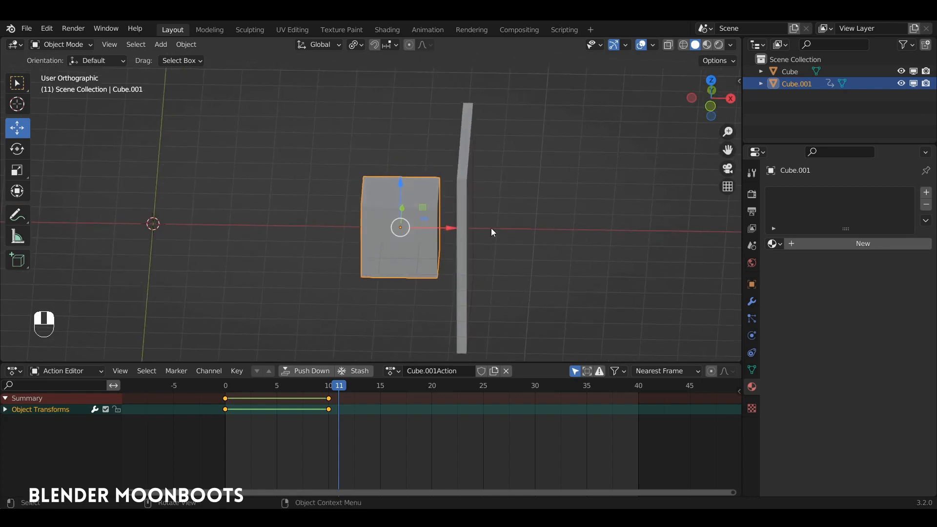
click(752, 285)
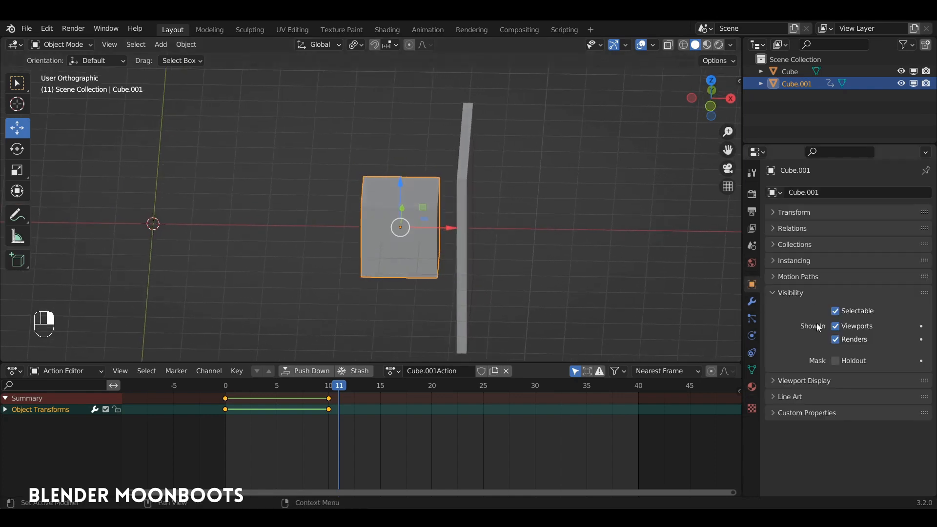
alt+shift+drag(457, 297, 552, 240)
ctrl+alt+drag(551, 240, 534, 235)
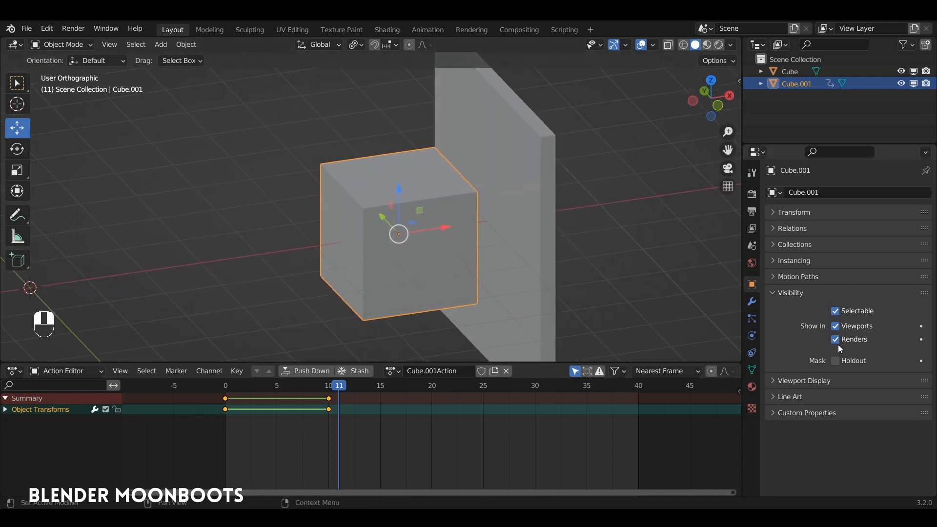
click(329, 388)
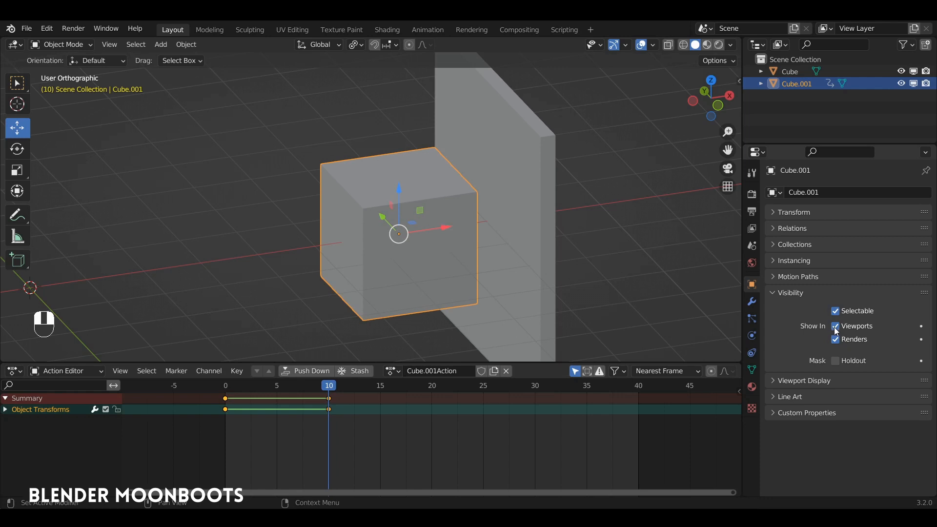
key(i)
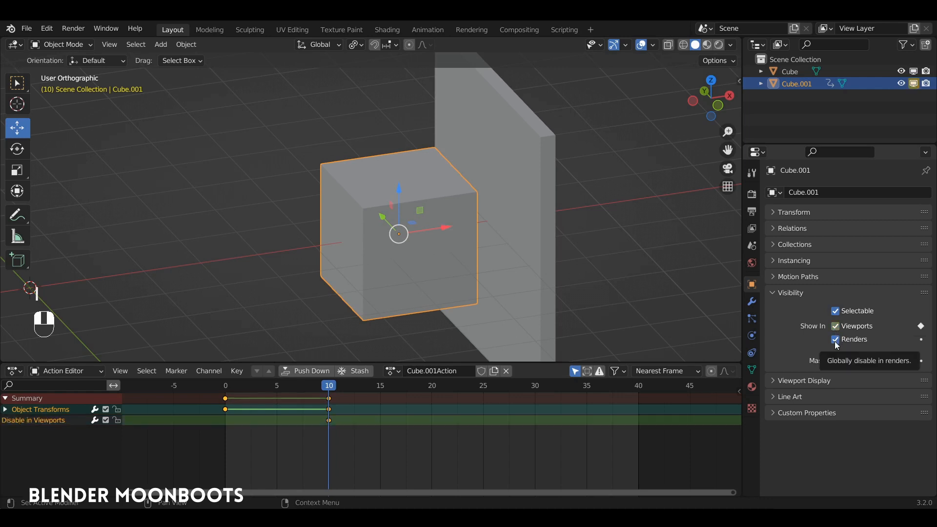
key(i)
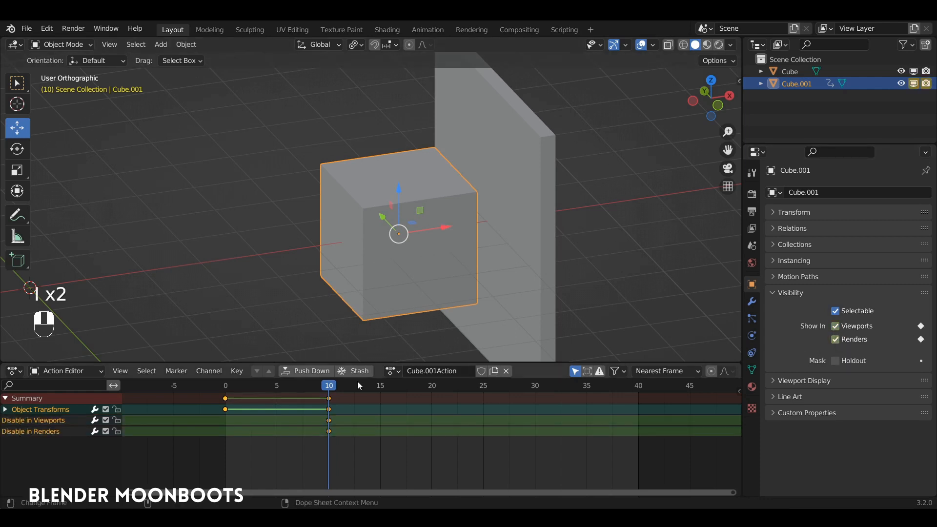
At frame 11, disable the cube's Show In Viewports and Renders visibility and keyframe both
click(337, 388)
click(835, 326)
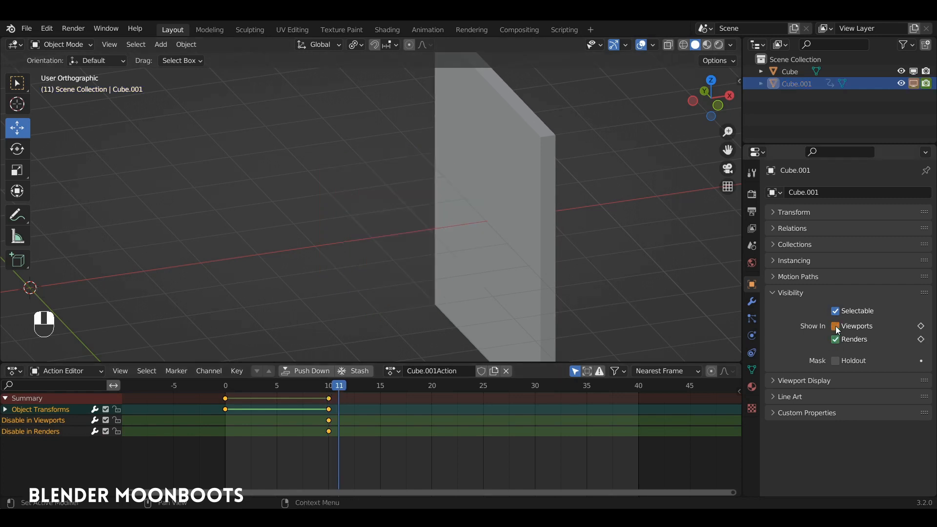
click(835, 339)
key(i)
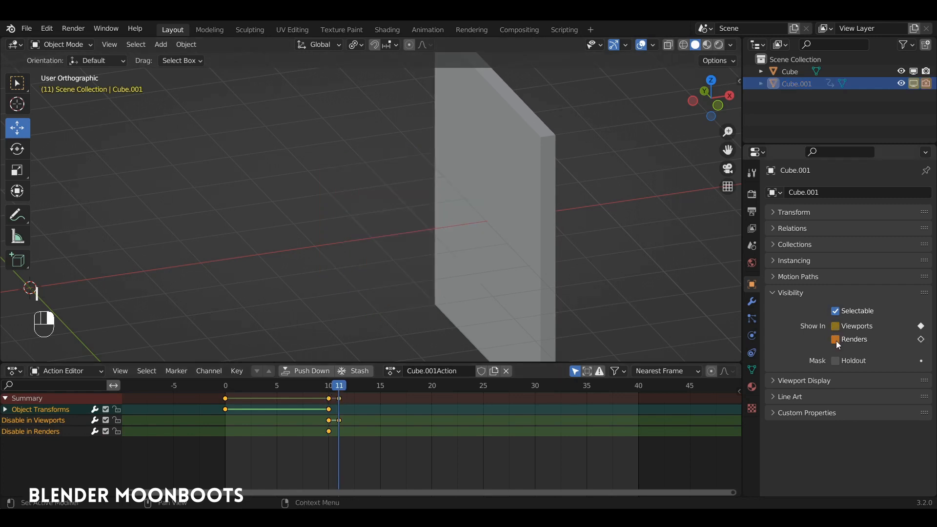
key(i)
Play the animation from frame 0 to check the cube's visibility change, and return to frame 0
drag(339, 388, 226, 388)
key(space)
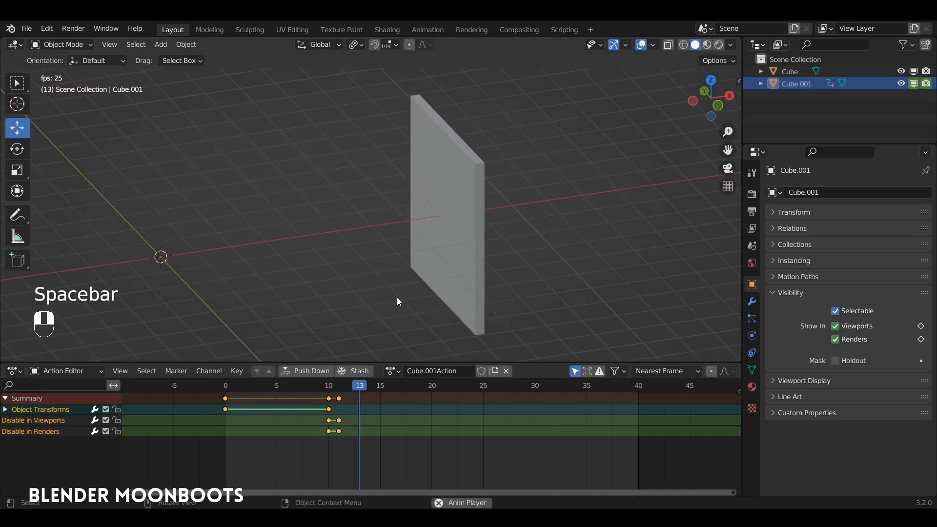
key(space)
click(315, 391)
drag(314, 390, 226, 384)
Add two material slots to the cube and select the first one
alt+drag(225, 337, 321, 192)
click(371, 211)
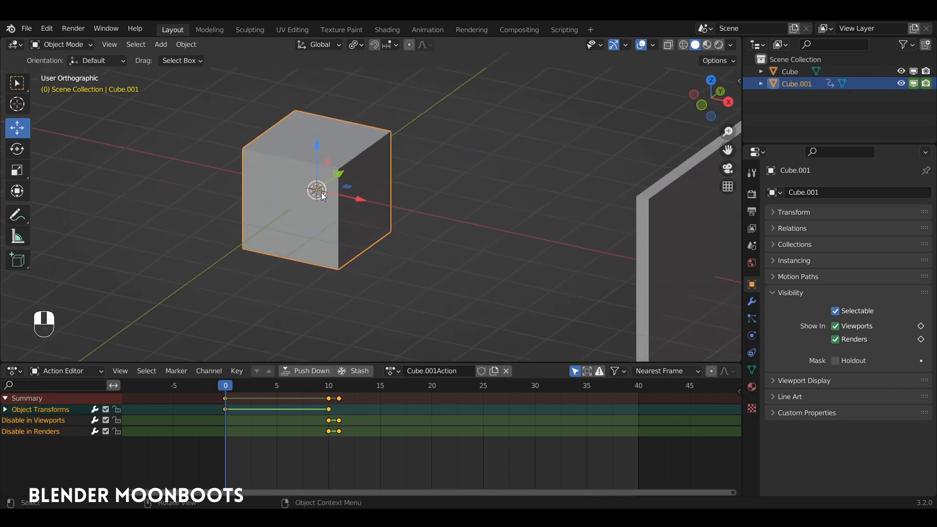
click(752, 389)
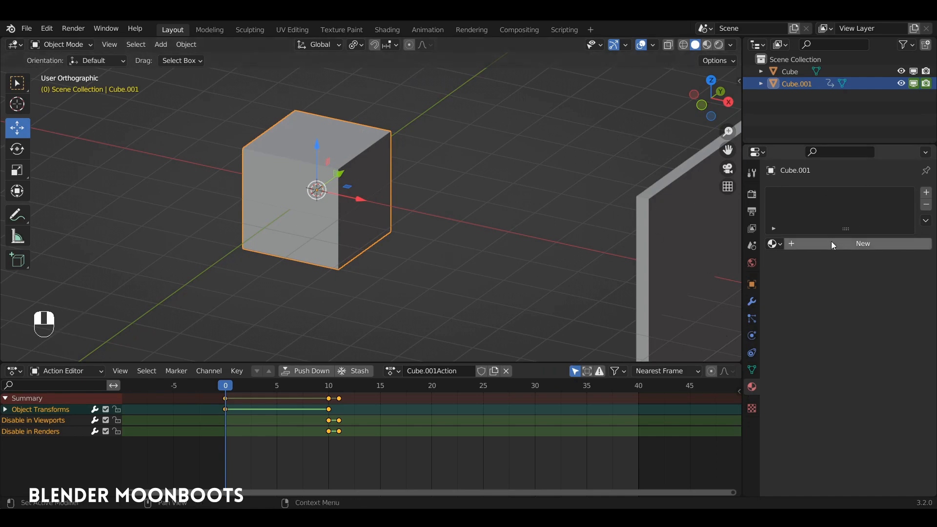
ctrl+alt+middle_drag(435, 195, 441, 227)
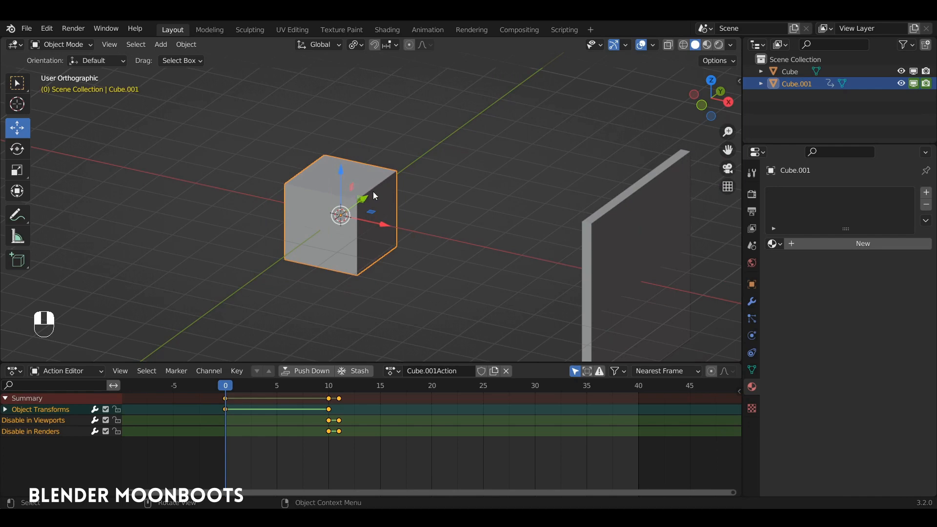
mouse_move(423, 194)
alt+mouse_down()
mouse_move(435, 195)
mouse_move(414, 200)
mouse_move(420, 181)
alt+mouse_up()
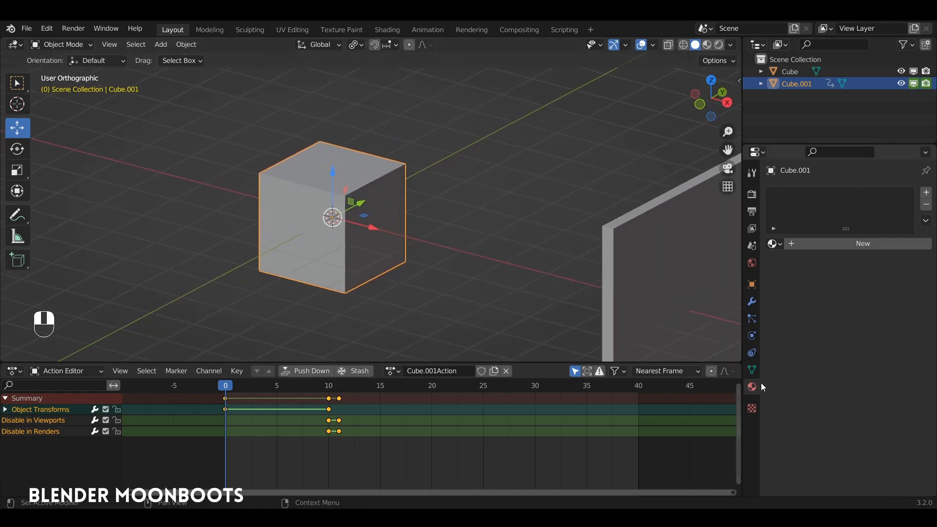
click(928, 194)
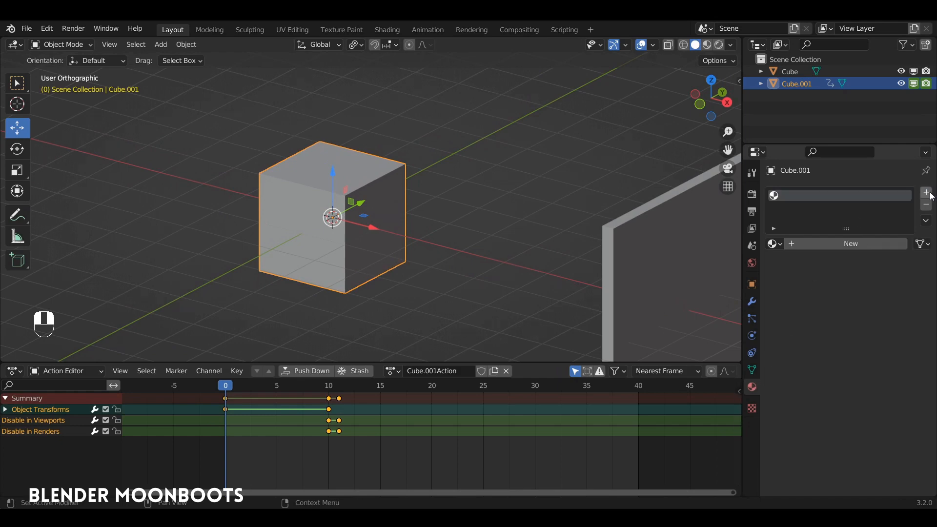
click(927, 194)
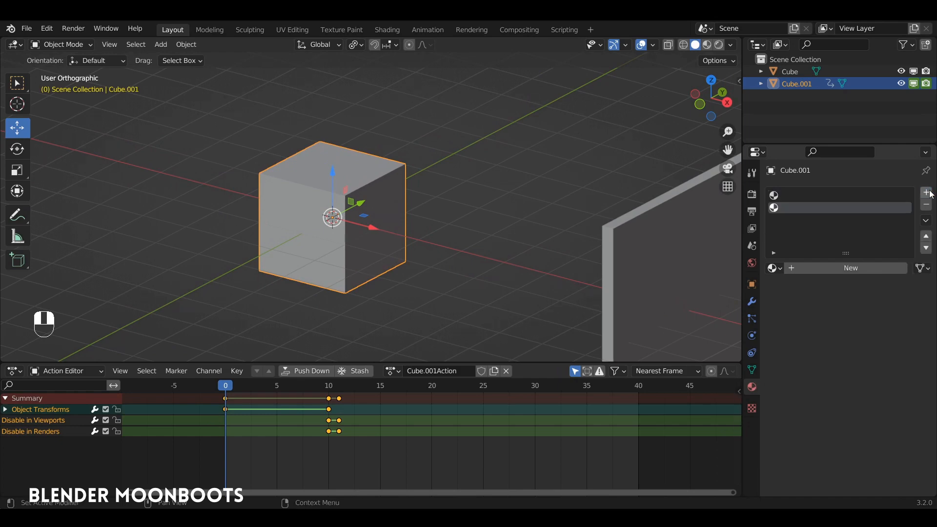
click(802, 197)
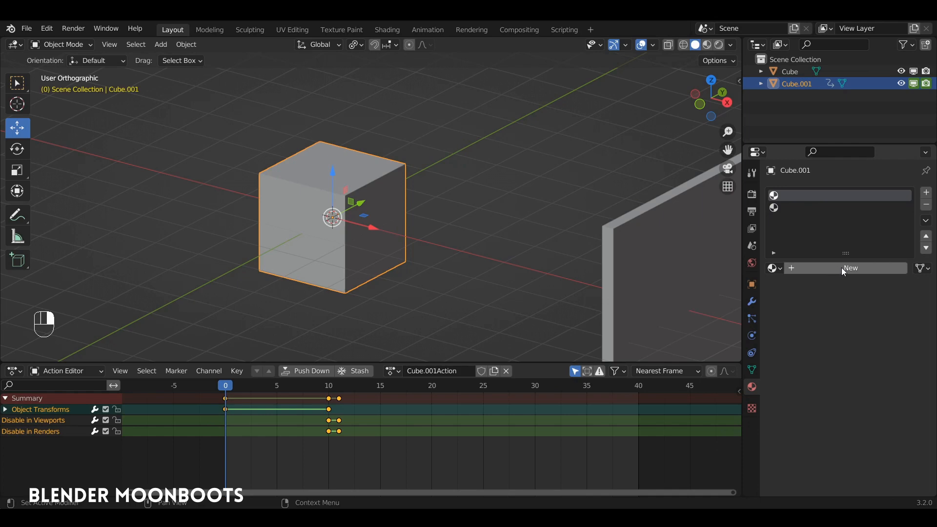
Create a material named Material1 in the cube's first slot with an orange-red base color of hue 0.013 and saturation 1.000
click(843, 268)
double_click(820, 196)
key(End)
text(1)
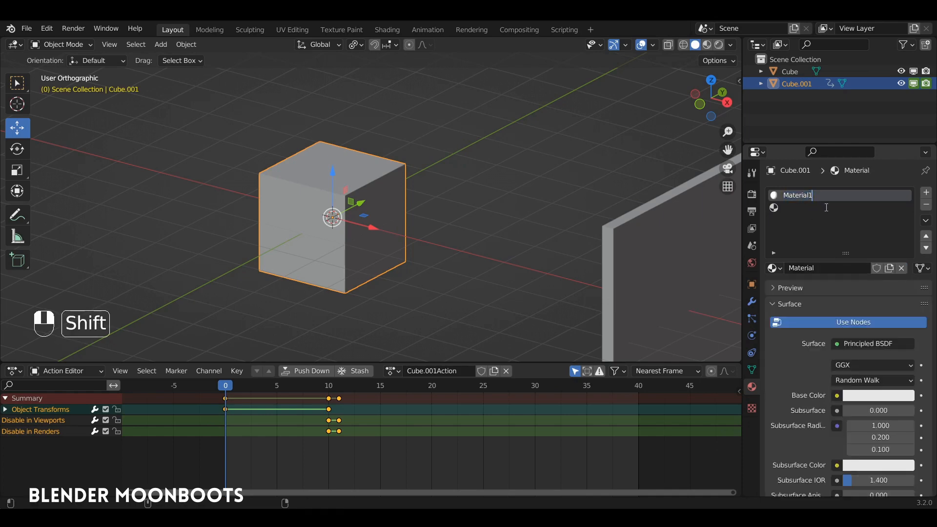
click(868, 396)
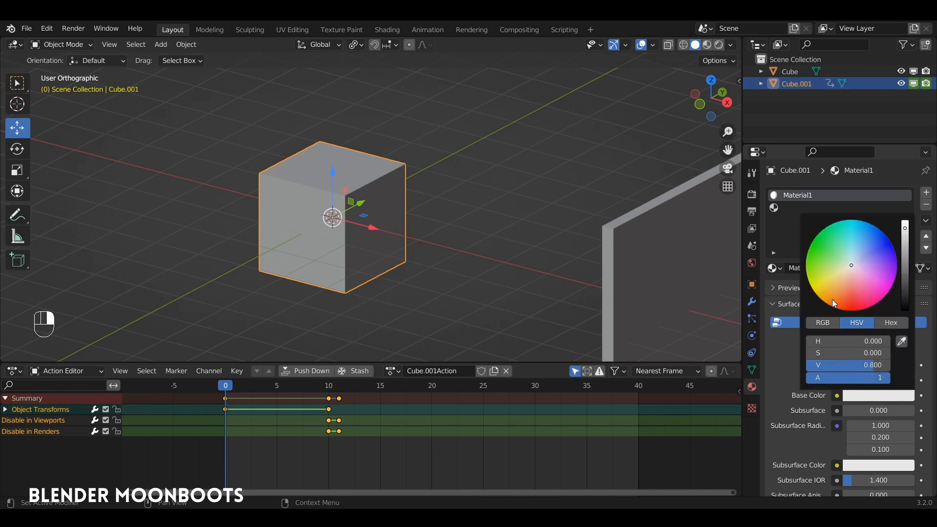
drag(833, 300, 836, 314)
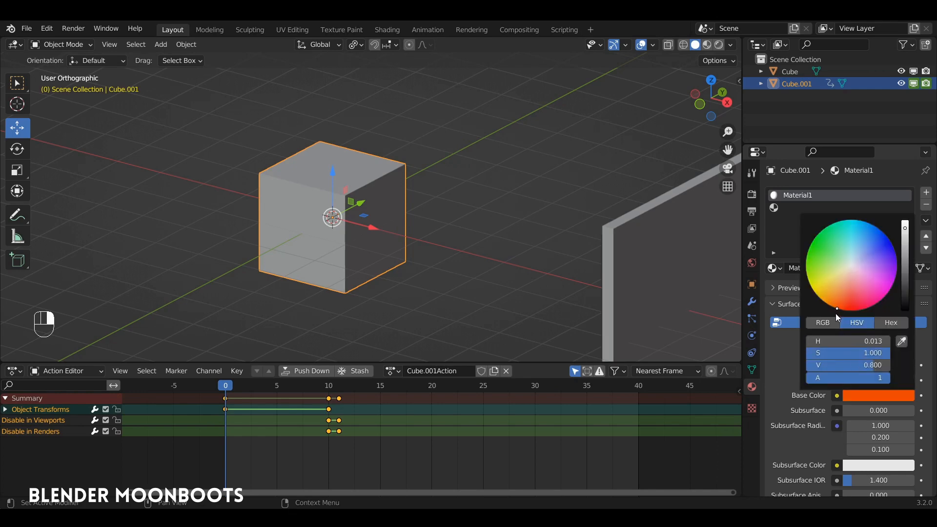
Create a material named Material2 in the cube's second slot and give it a blue base color
click(795, 208)
click(836, 268)
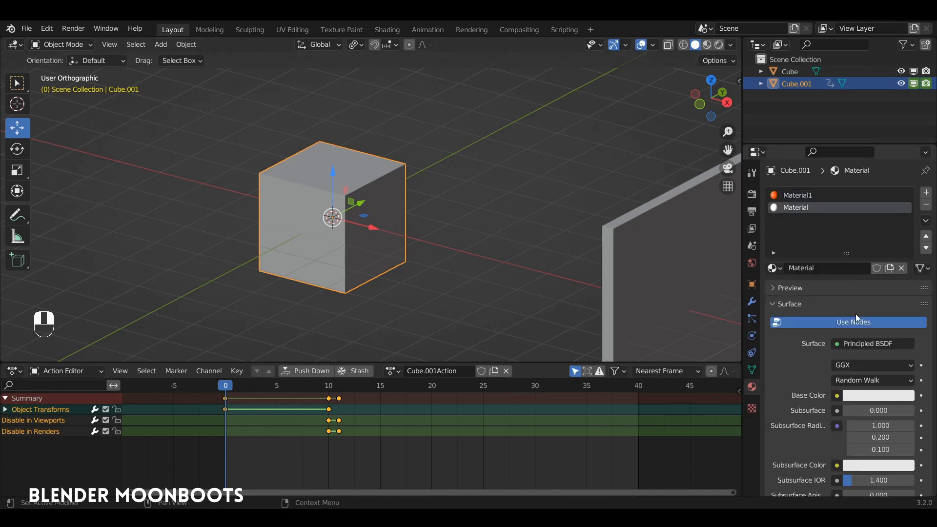
click(814, 209)
click(821, 210)
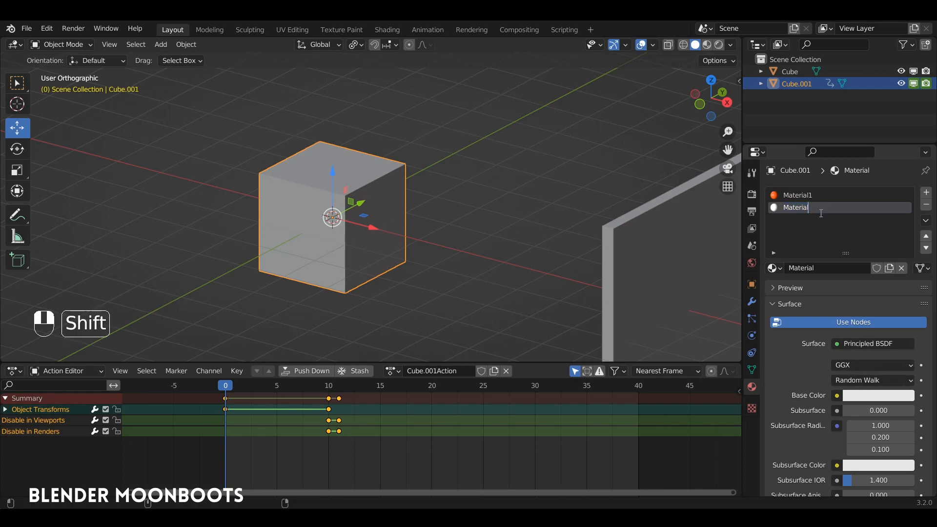
click(869, 395)
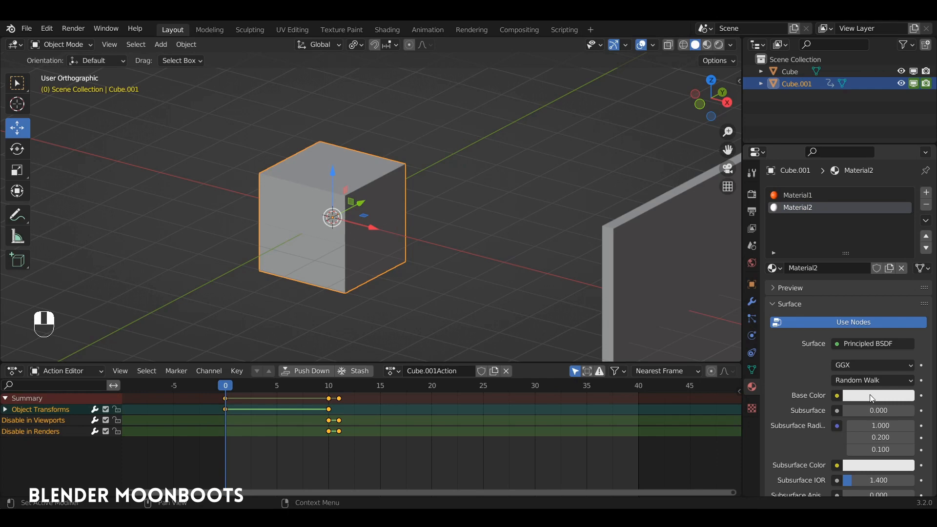
drag(865, 265, 890, 238)
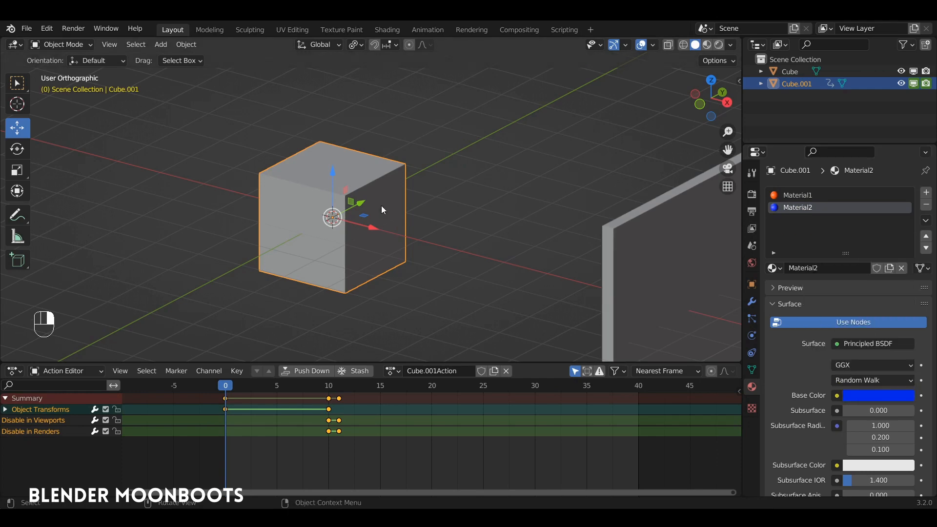
Subdivide all the cube's faces in Edit Mode with 2 cuts and return to Object Mode
key(Tab)
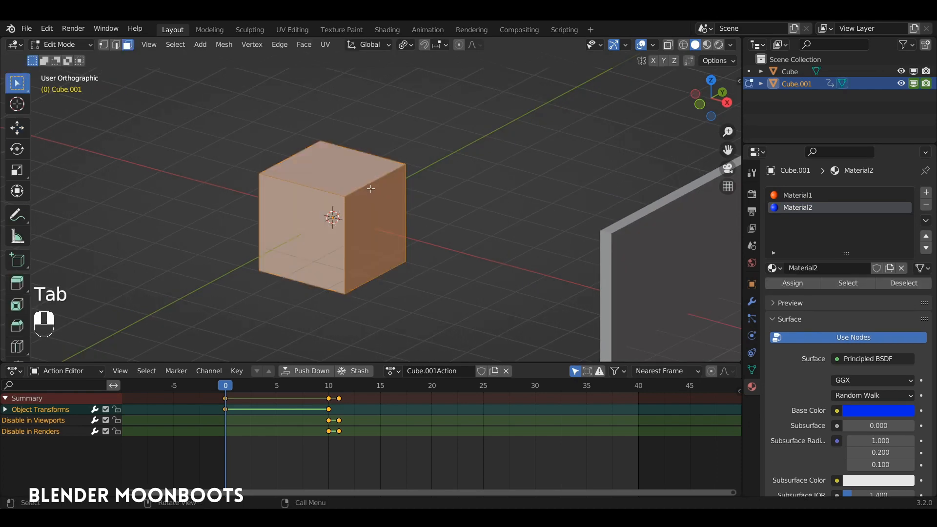
right_click(442, 151)
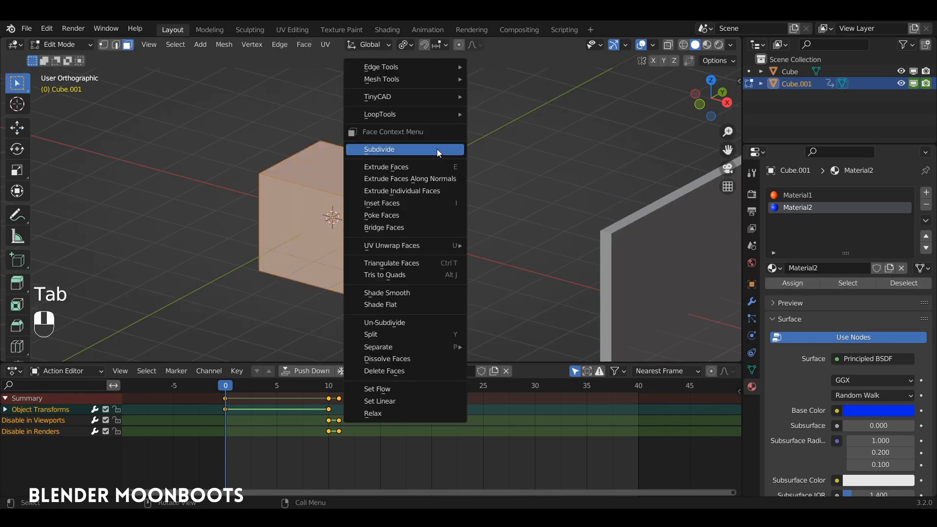
click(438, 149)
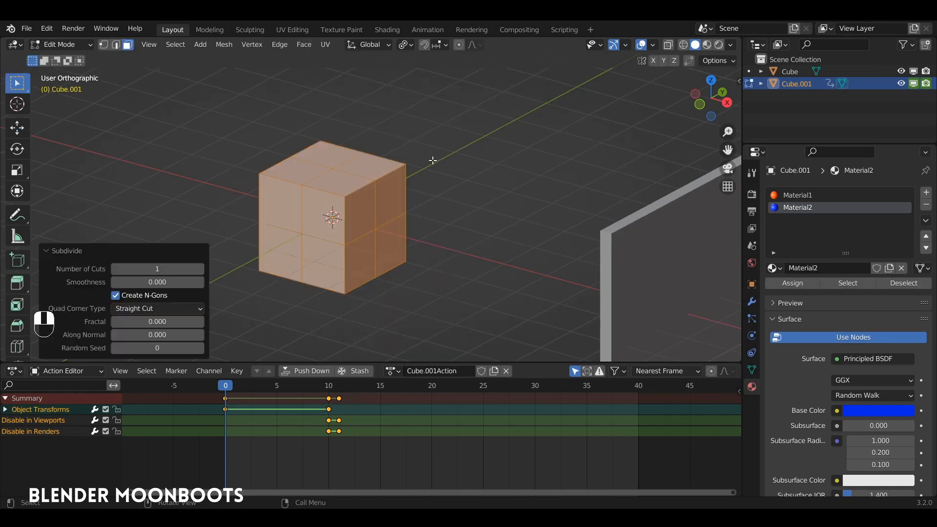
click(199, 270)
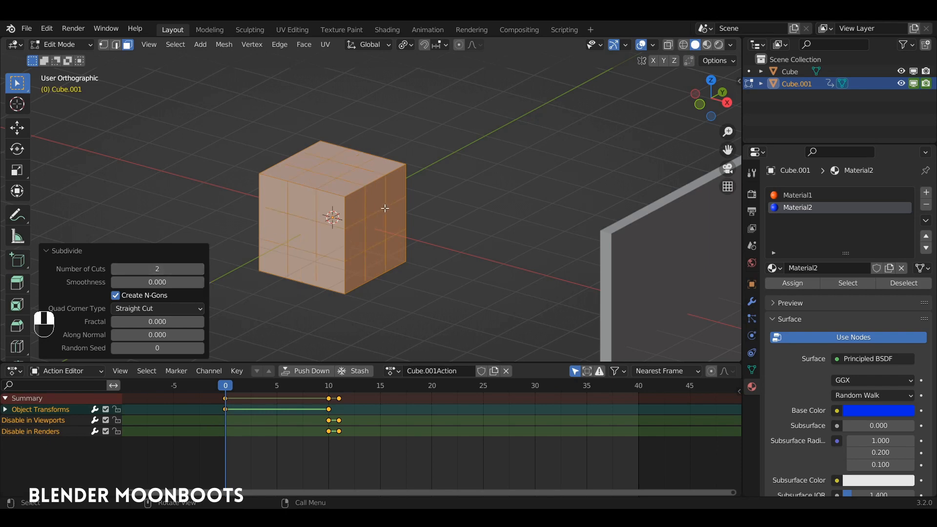
key(Tab)
key(KP_Decimal)
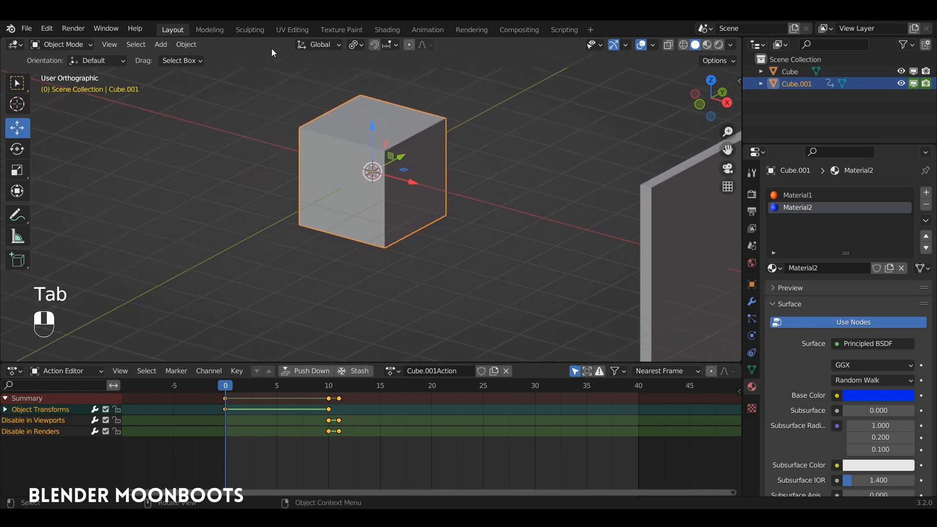
Start Cell Fracture on the cube and set its point source limit to 10 and noise to 0.50
click(192, 48)
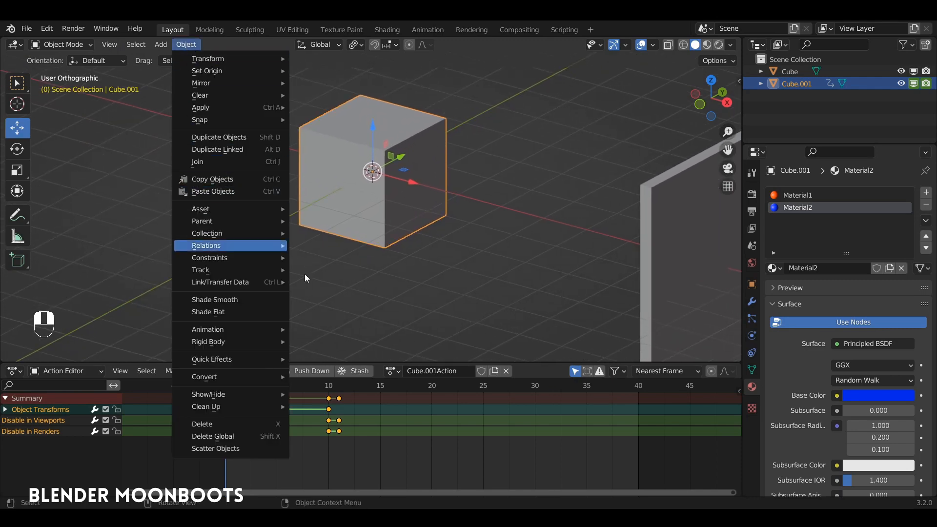
mouse_move(242, 360)
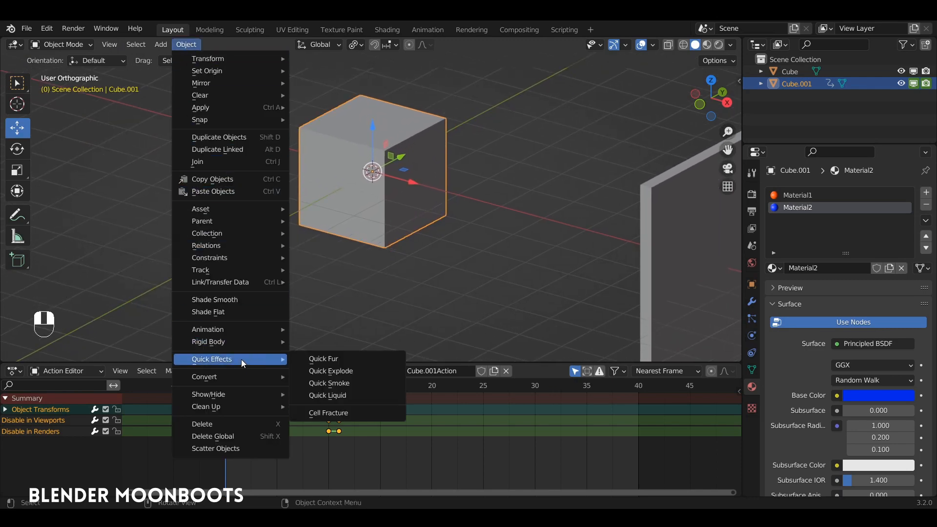
click(373, 414)
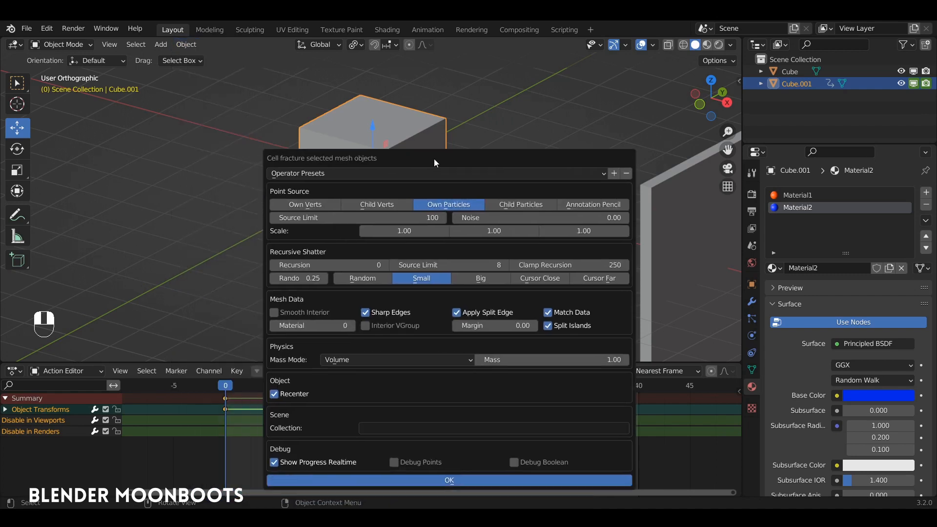
drag(434, 159, 493, 119)
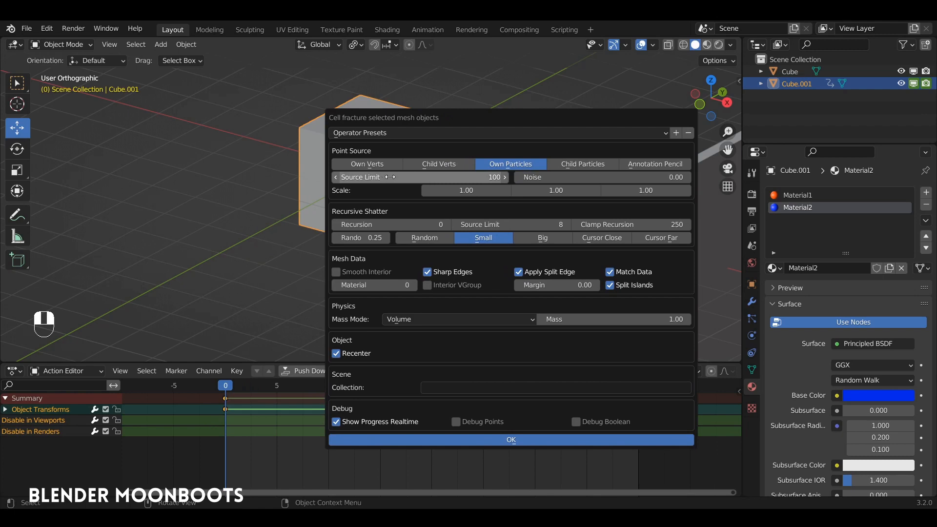
click(395, 178)
text(10)
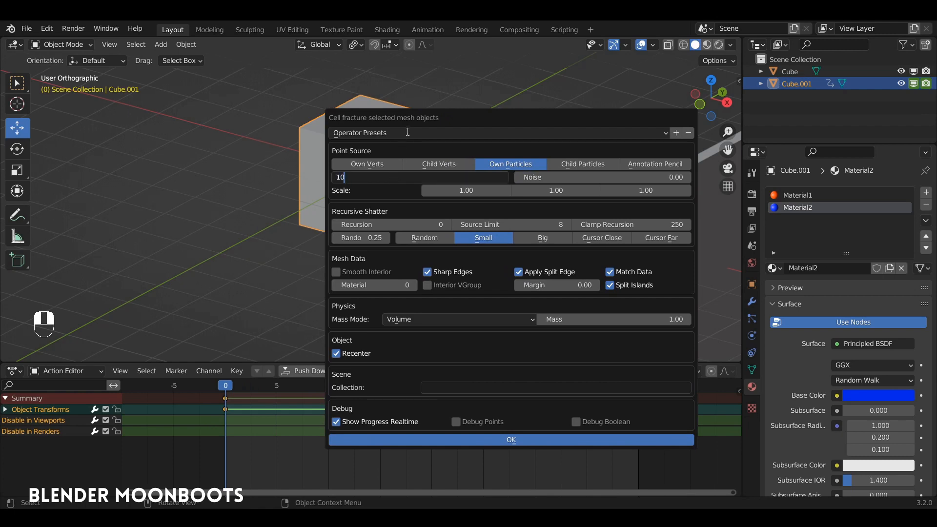
click(459, 119)
drag(460, 119, 510, 119)
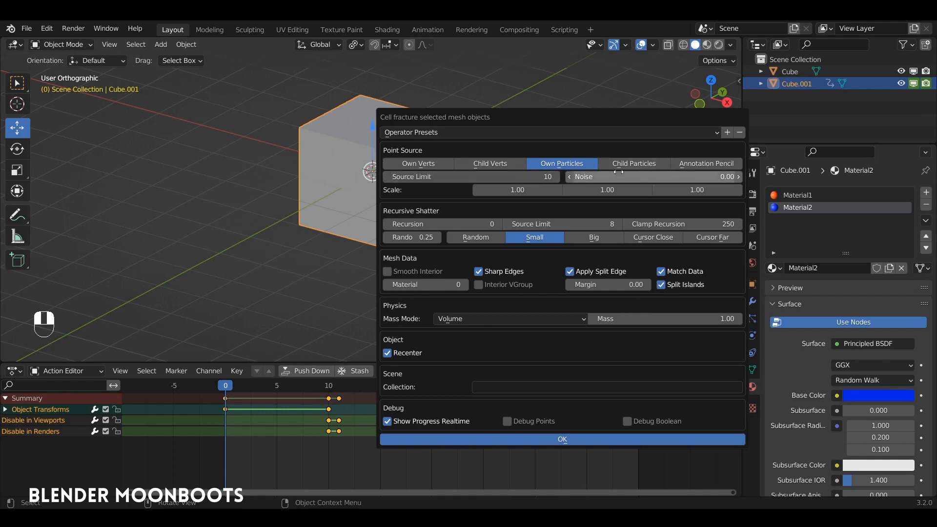
drag(571, 178, 629, 180)
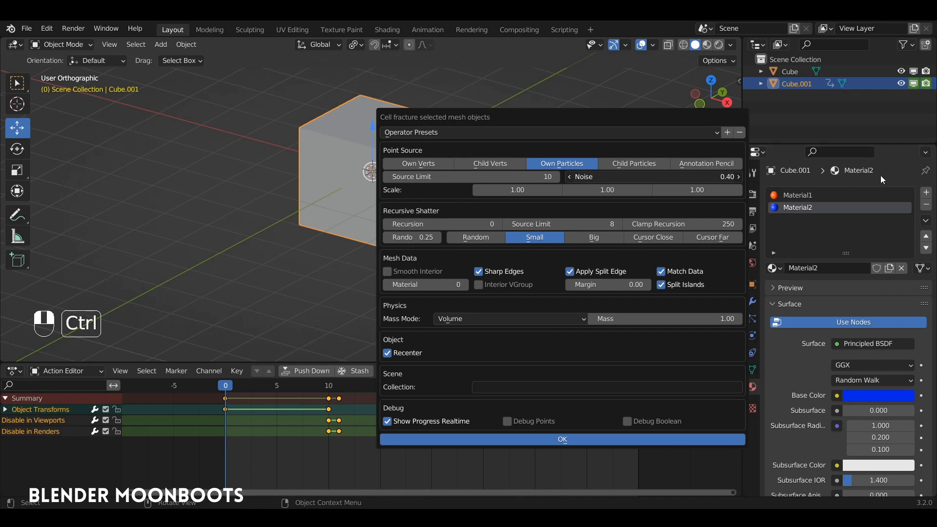
ctrl+drag(880, 175, 575, 181)
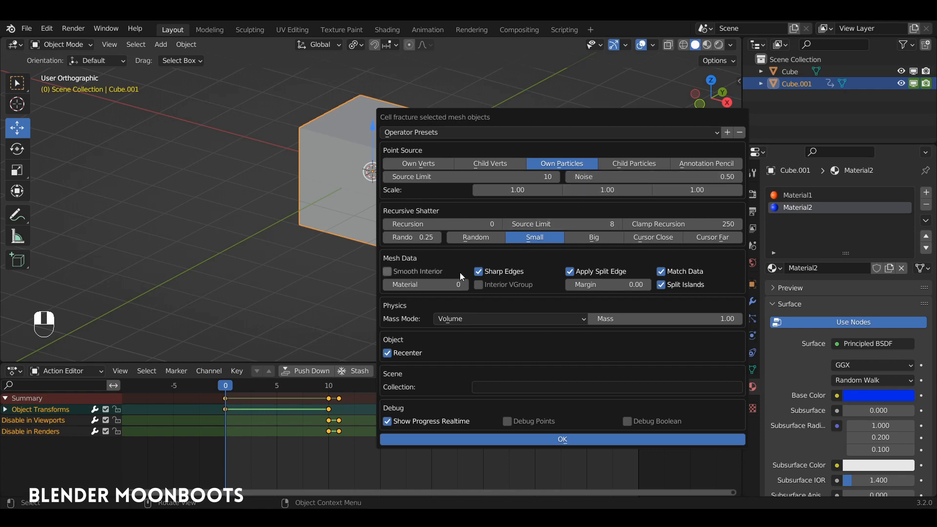
Raise the Cell Fracture material index by one and run the fracture on the cube
drag(476, 119, 473, 96)
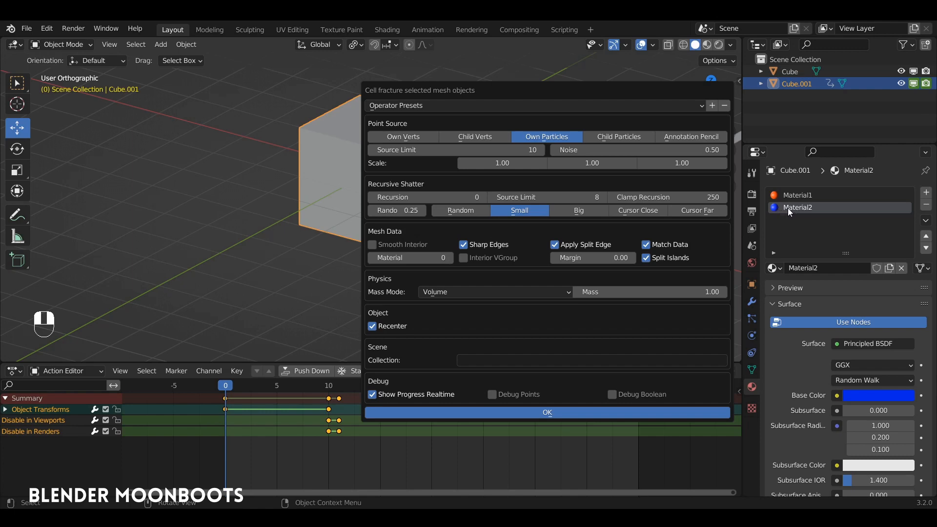
click(449, 257)
click(514, 411)
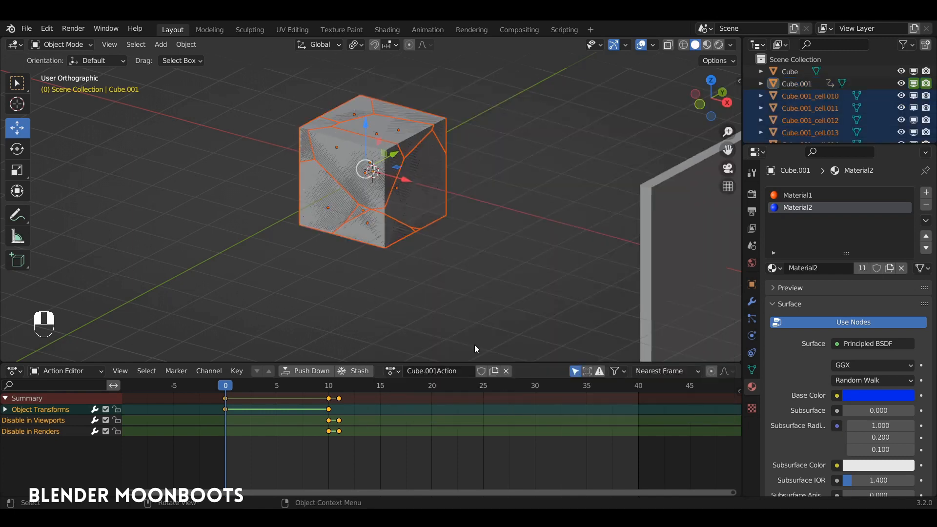
Enlarge the Outliner area so that all the cube's fracture cells are listed
alt+middle_drag(404, 155, 483, 203)
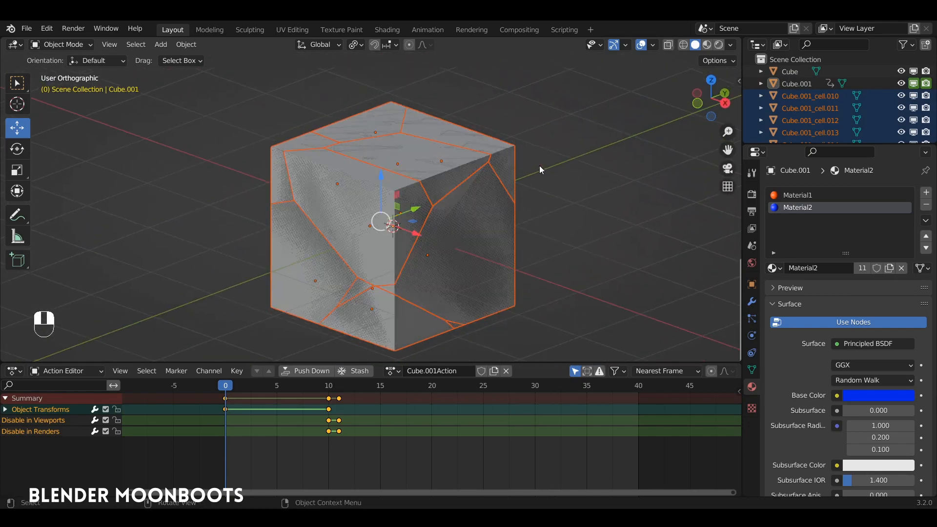
drag(758, 144, 758, 304)
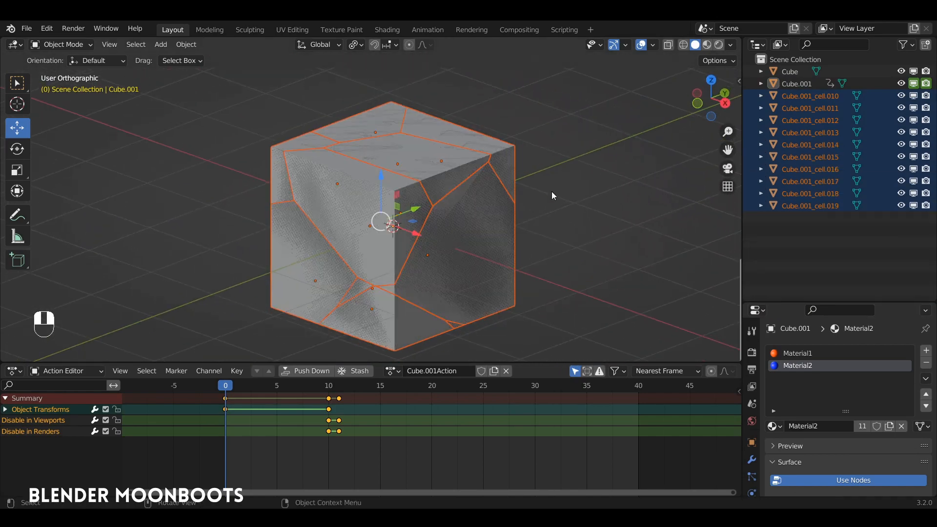
Move one upper corner fragment away from the fractured cube as a test, and undo the move
click(511, 160)
ctrl+middle_drag(511, 159, 452, 239)
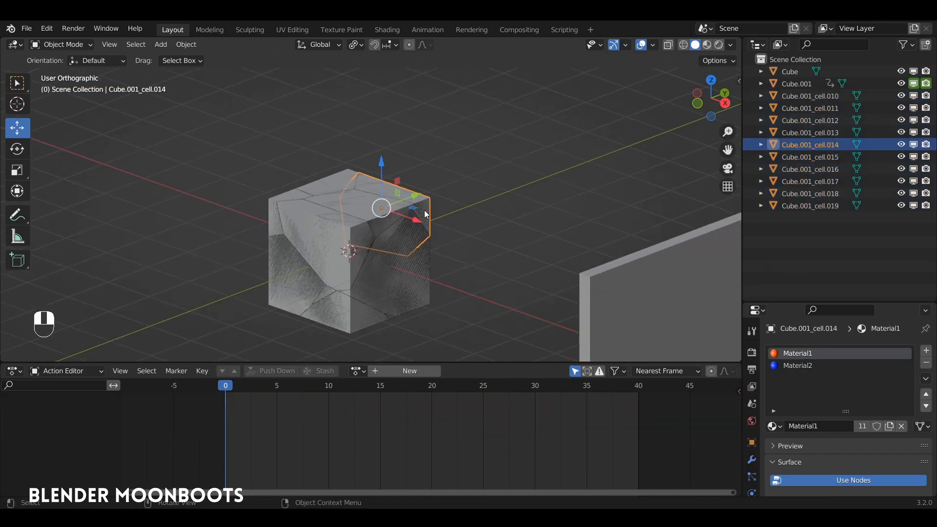
key(g)
click(537, 134)
key(ctrl+z)
mouse_move(489, 214)
alt+middle_down()
mouse_move(435, 226)
mouse_move(489, 231)
mouse_move(488, 195)
alt+middle_up()
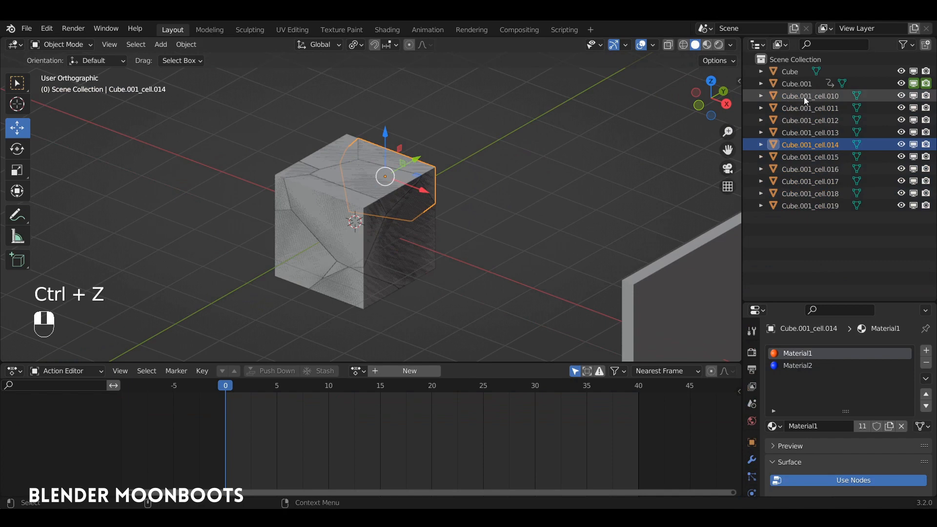
Select fragments Cube.001_cell.010 through Cube.001_cell.019 and move them into a new collection named fragments
click(805, 98)
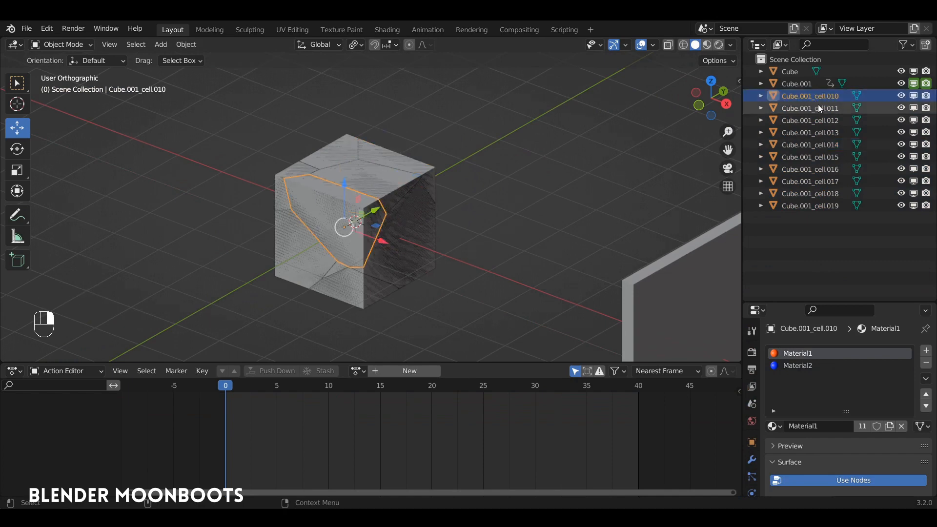
shift+click(808, 205)
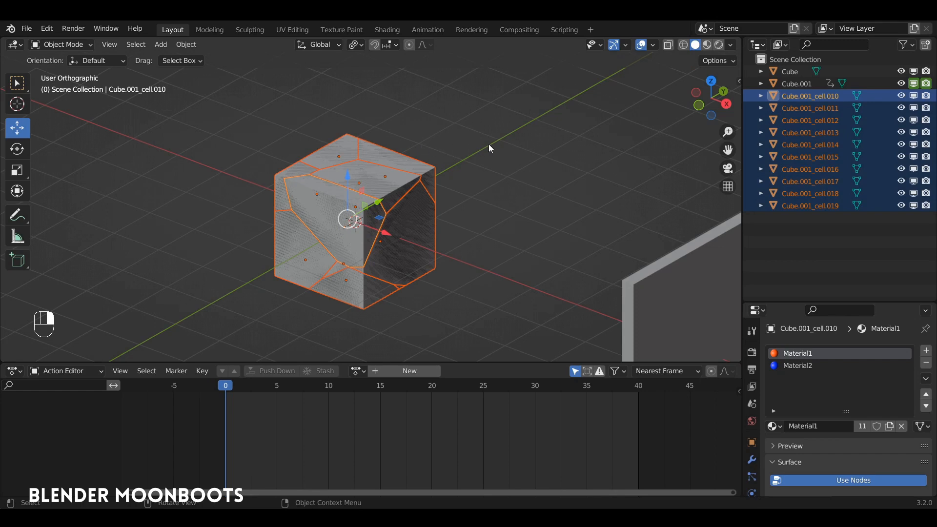
key(m)
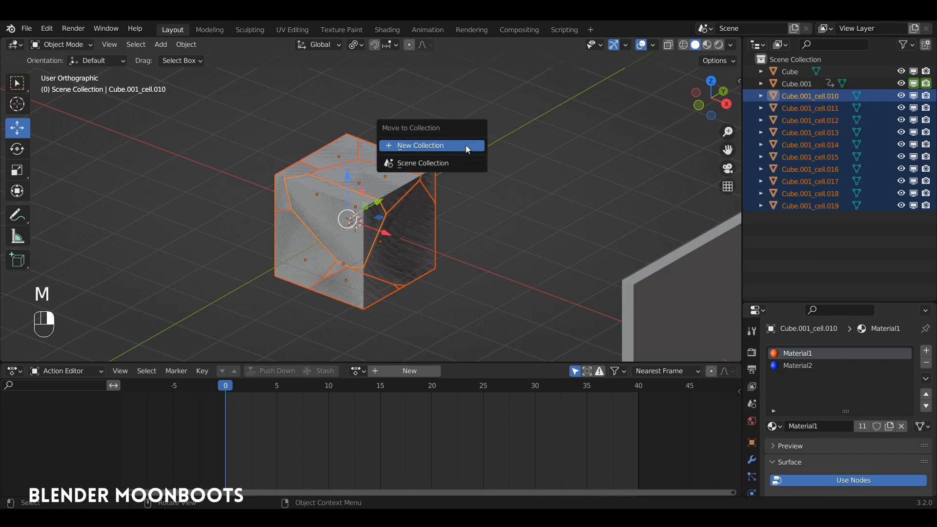
click(444, 146)
click(461, 165)
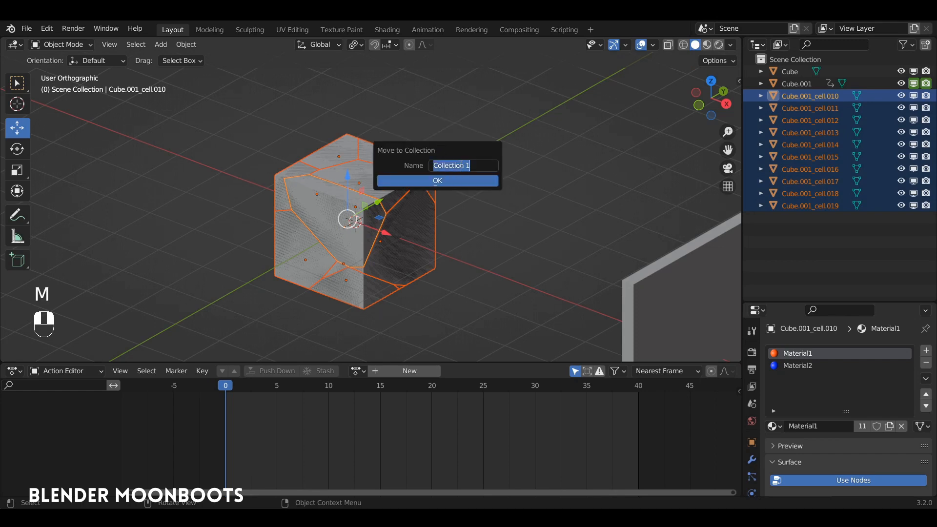
text(fragments)
key(Return)
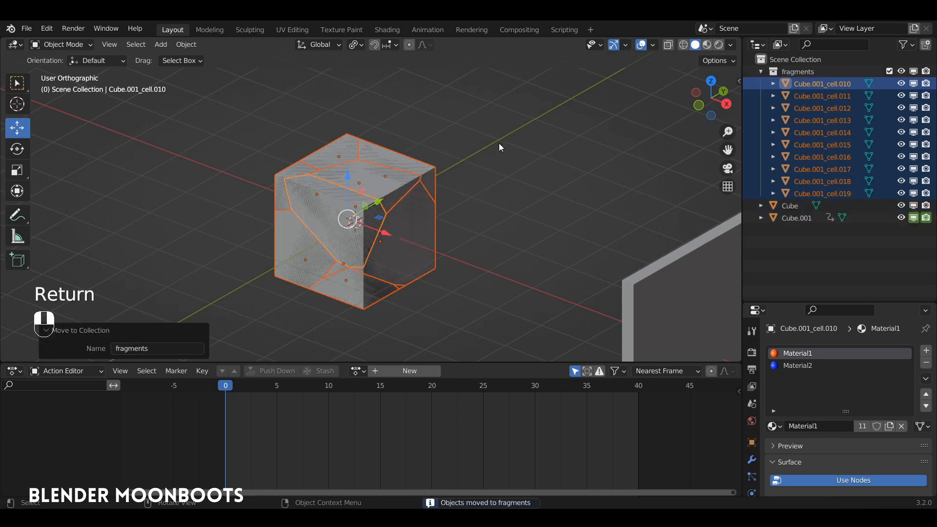
Move the original cube Cube.001 away from the fragments as a test, and undo the move
click(788, 216)
key(g)
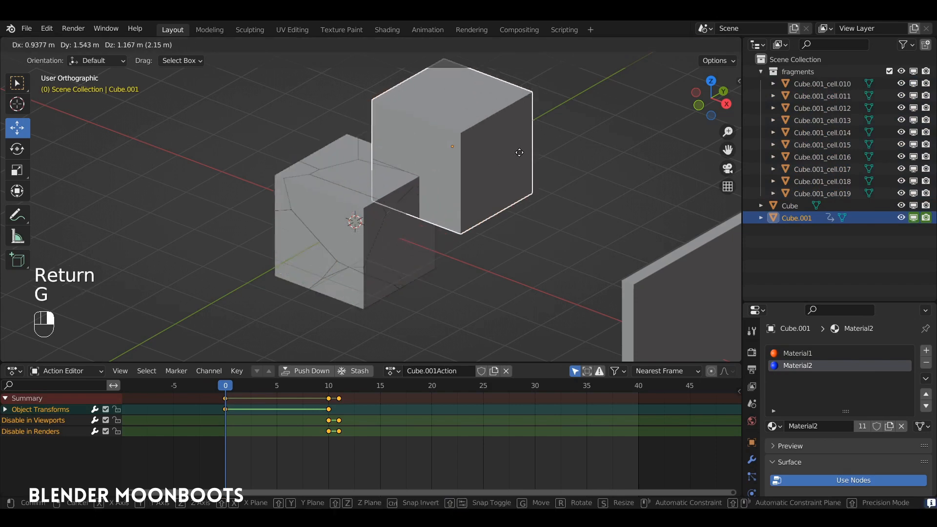
key(ctrl+z)
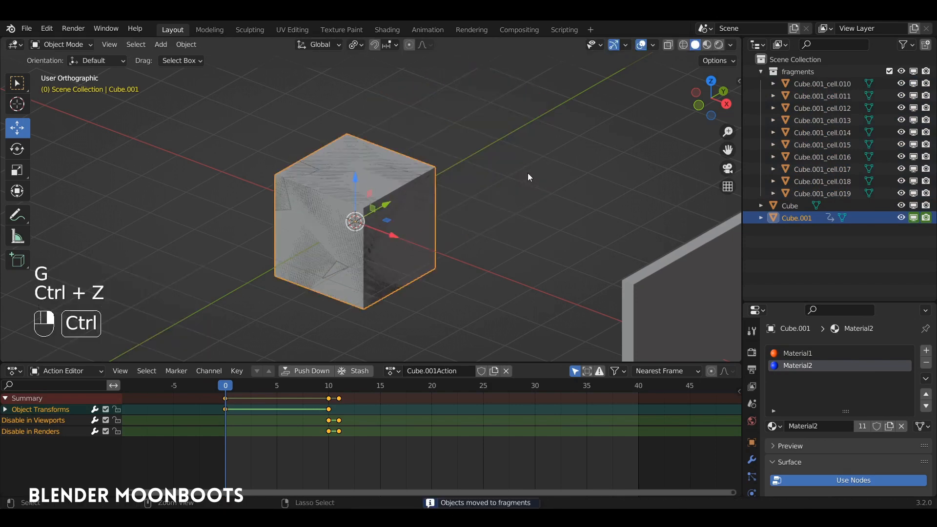
Parent fragments Cube.001_cell.010 through Cube.001_cell.019 to the original cube Cube.001 using the Object parent type
click(820, 84)
shift+click(817, 192)
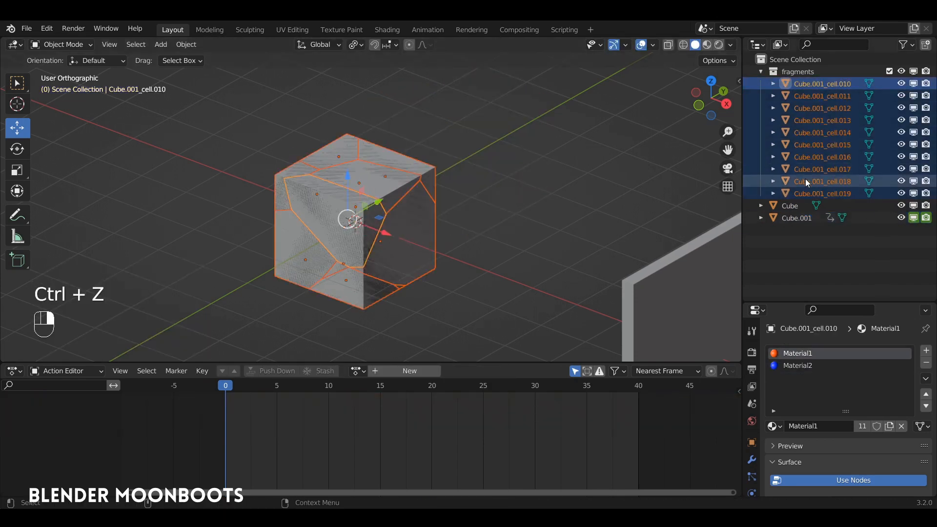
ctrl+click(798, 219)
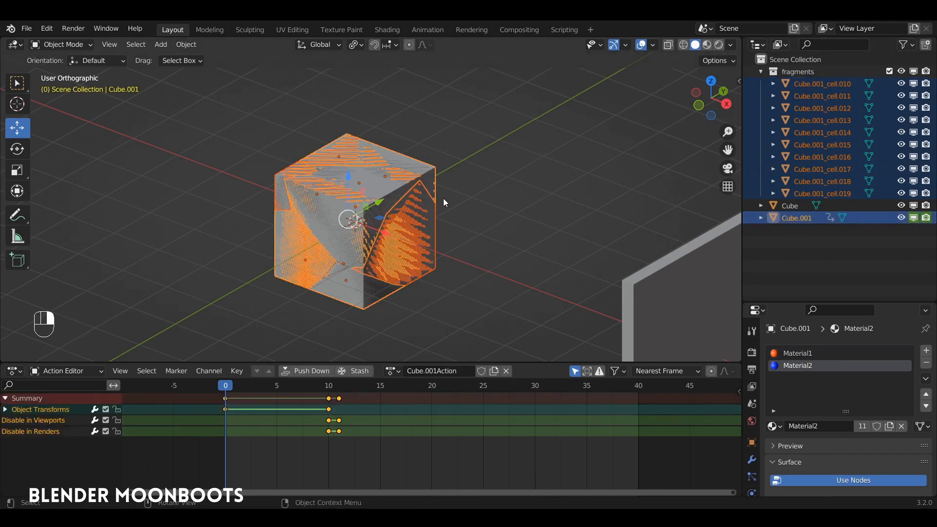
key(ctrl+p)
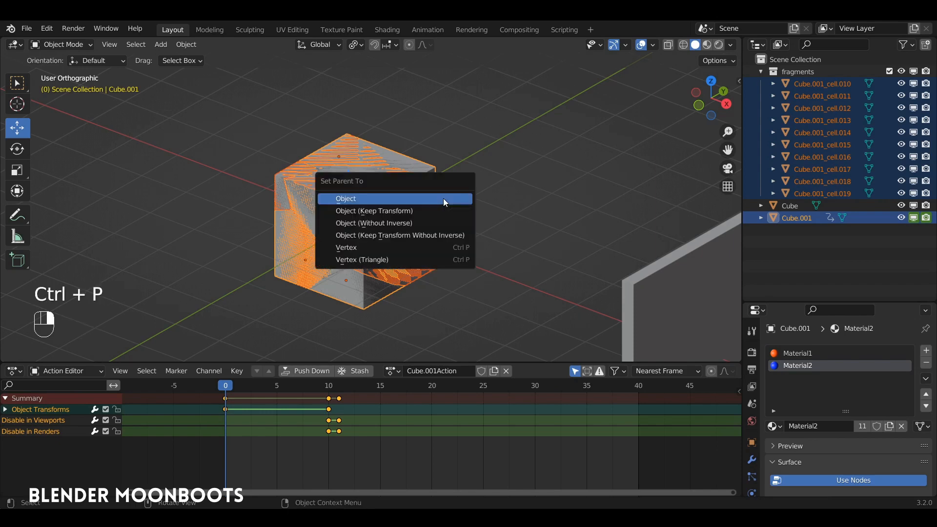
click(443, 198)
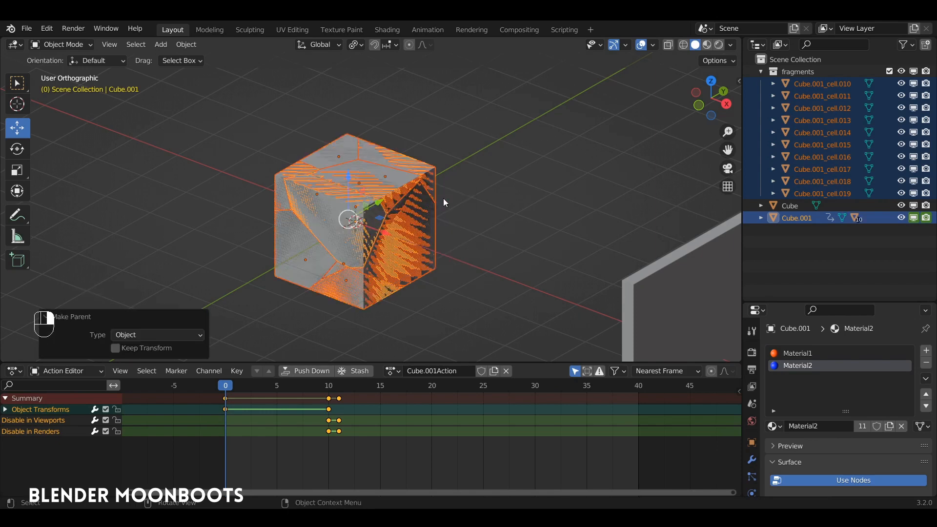
Play the animation several times from frame 0 to check that the parented fragments follow the cube to the slab
alt+middle_drag(444, 198, 534, 205)
scroll(512, 229, down, 3)
key(space)
key(space)
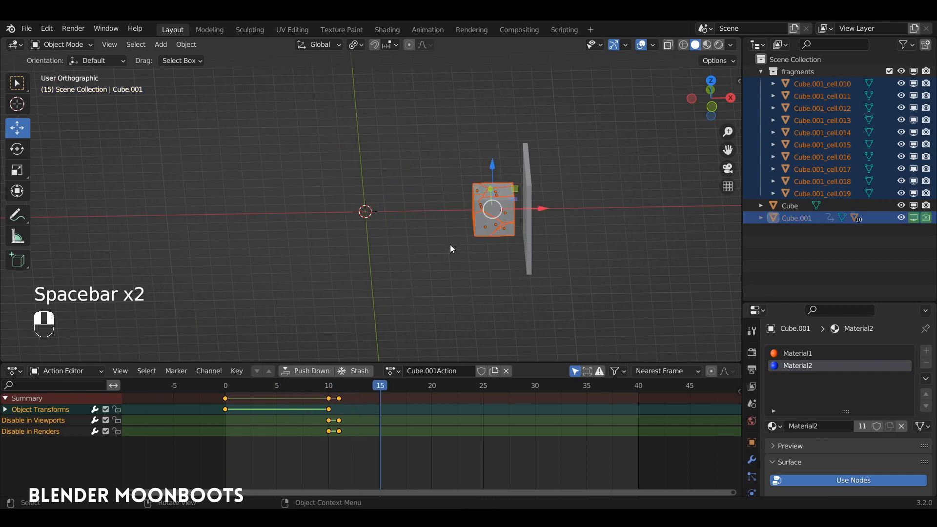
click(222, 386)
key(space)
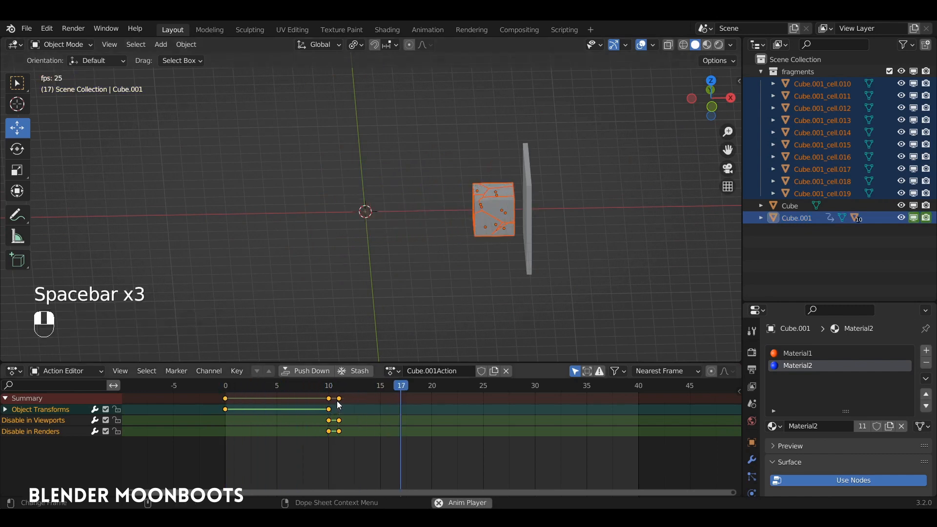
key(space)
click(318, 387)
click(225, 386)
key(space)
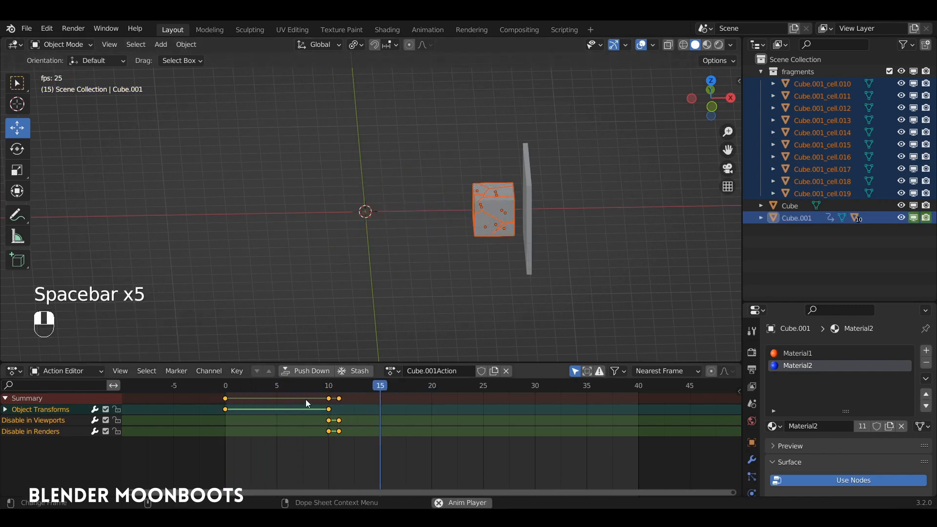
key(space)
click(225, 386)
key(space)
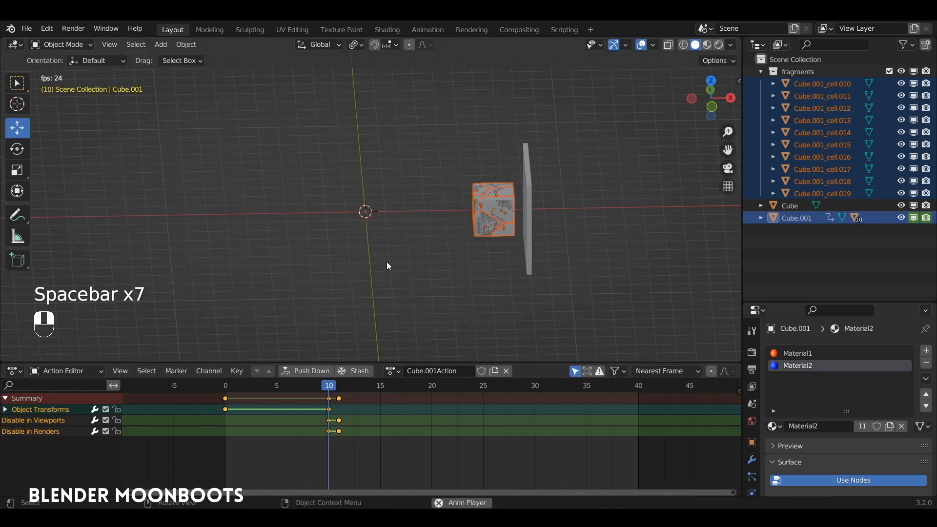
key(space)
Hide the original cube Cube.001 in the viewport so that only the fragments are shown
click(793, 218)
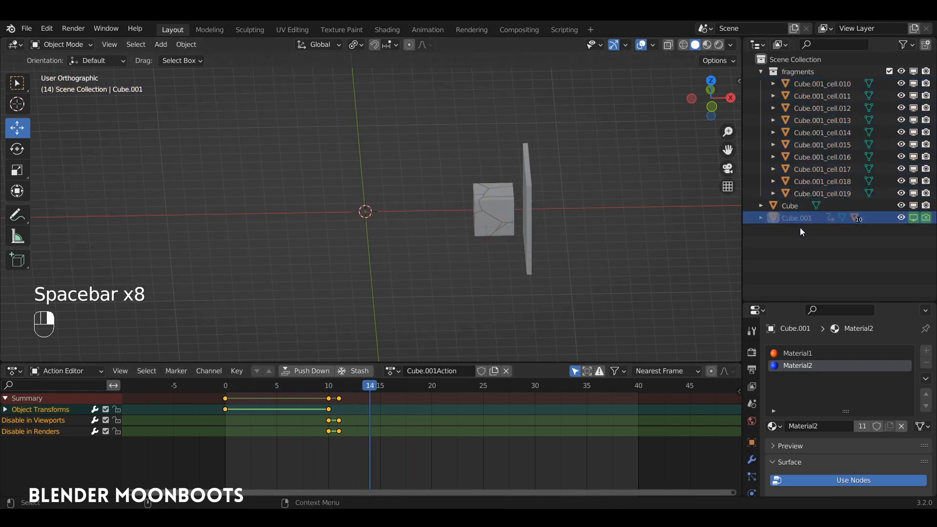
click(901, 217)
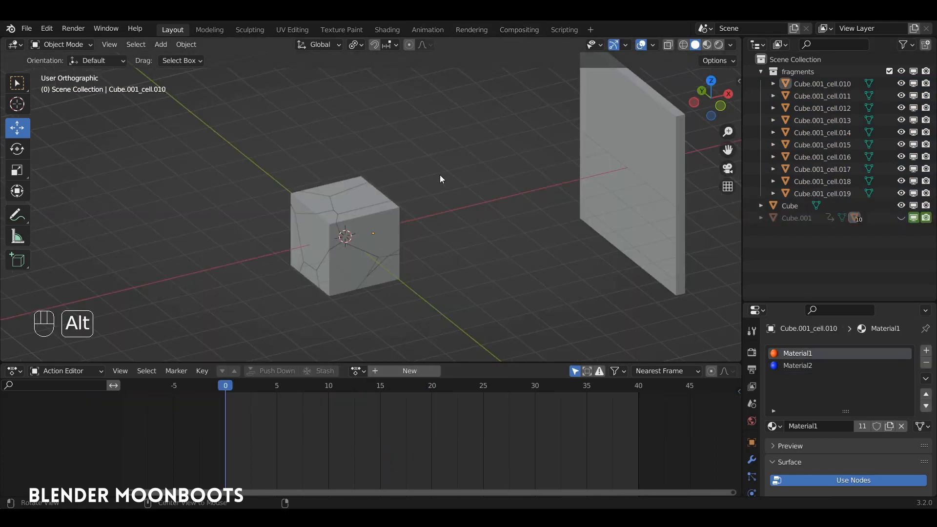
Examine the fragmented cube's outer materials from several sides in Material Preview shading
alt+drag(441, 174, 398, 181)
click(708, 44)
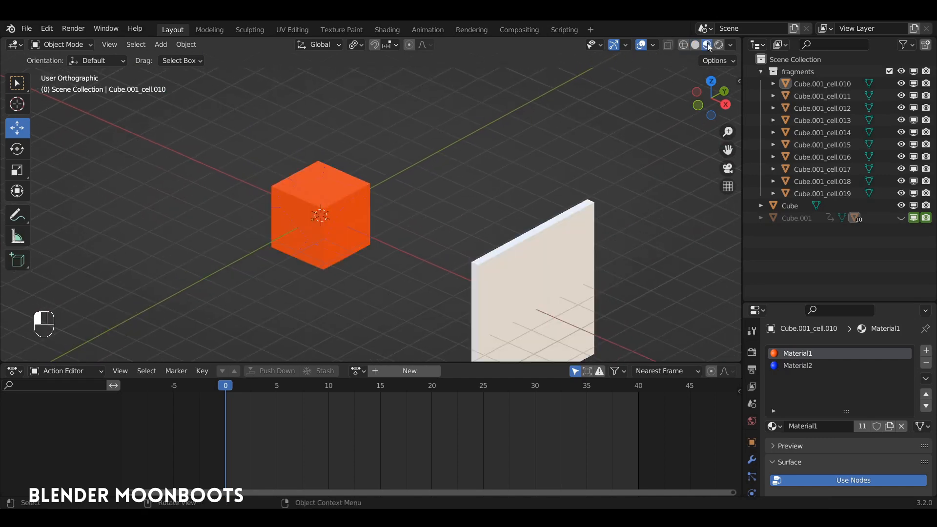
click(367, 180)
alt+drag(367, 180, 351, 195)
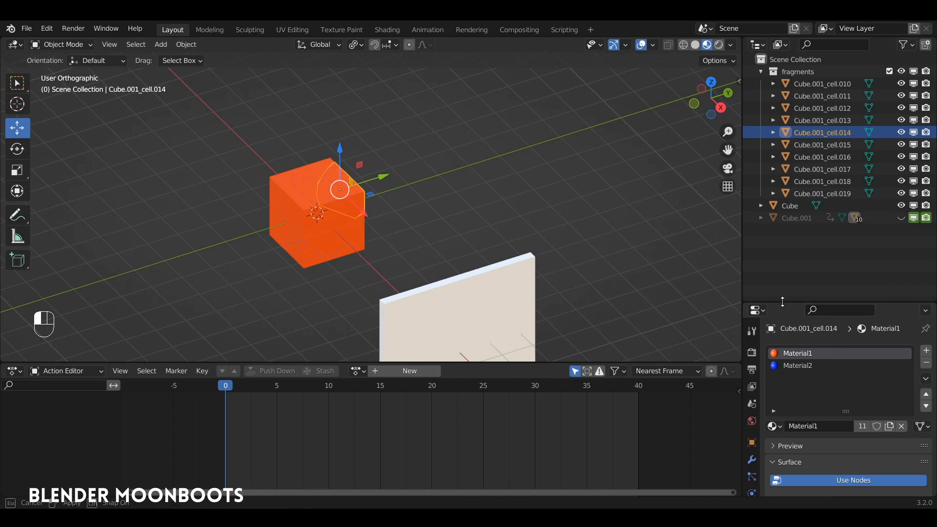
drag(781, 302, 782, 245)
alt+drag(574, 225, 502, 210)
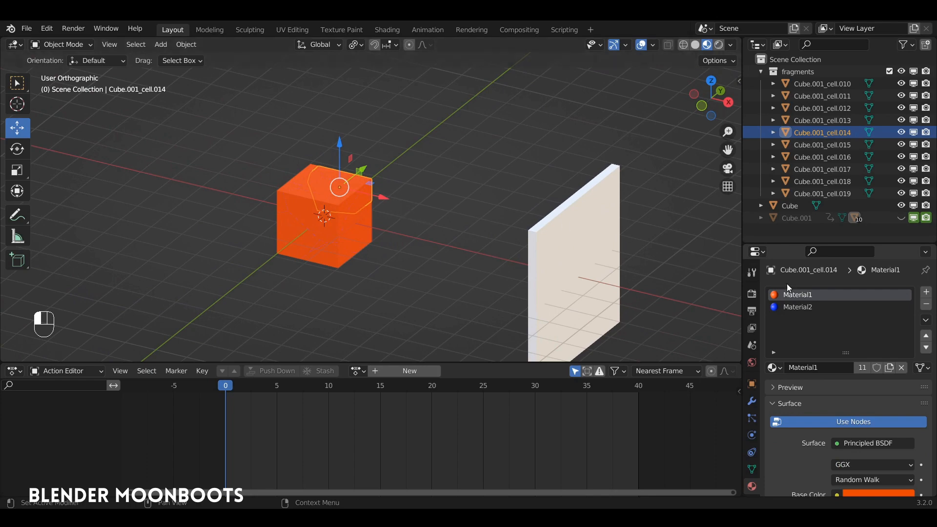
alt+drag(402, 216, 290, 225)
ctrl+alt+drag(338, 208, 418, 161)
Move fragment Cube.001_cell.011 about 2.15 m along Y to inspect its inner material, undo the move, and return to Solid shading
click(389, 181)
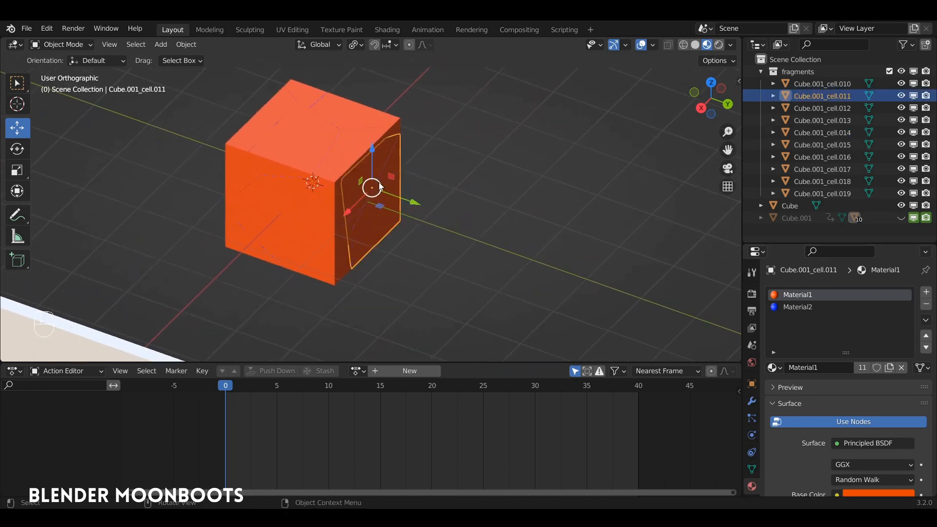
drag(414, 202, 490, 230)
alt+drag(490, 231, 577, 272)
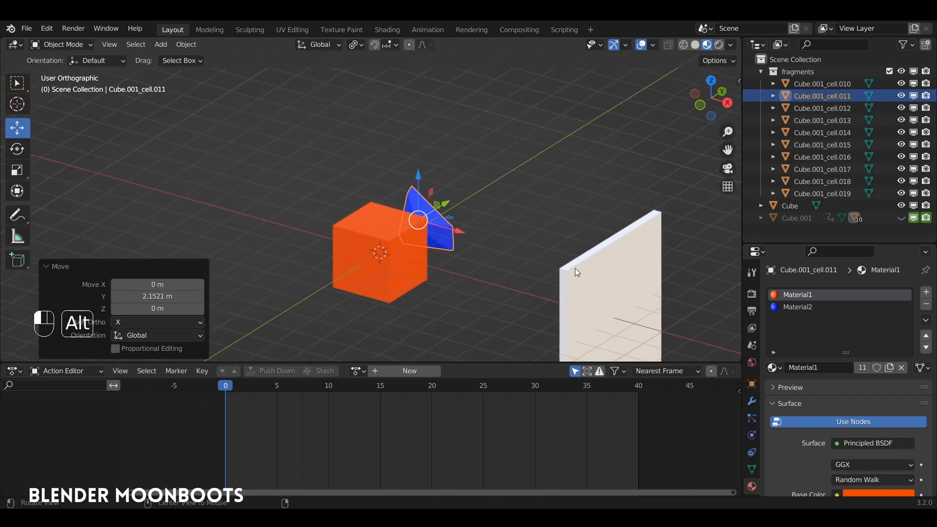
key(ctrl+z)
click(695, 44)
alt+drag(439, 195, 586, 197)
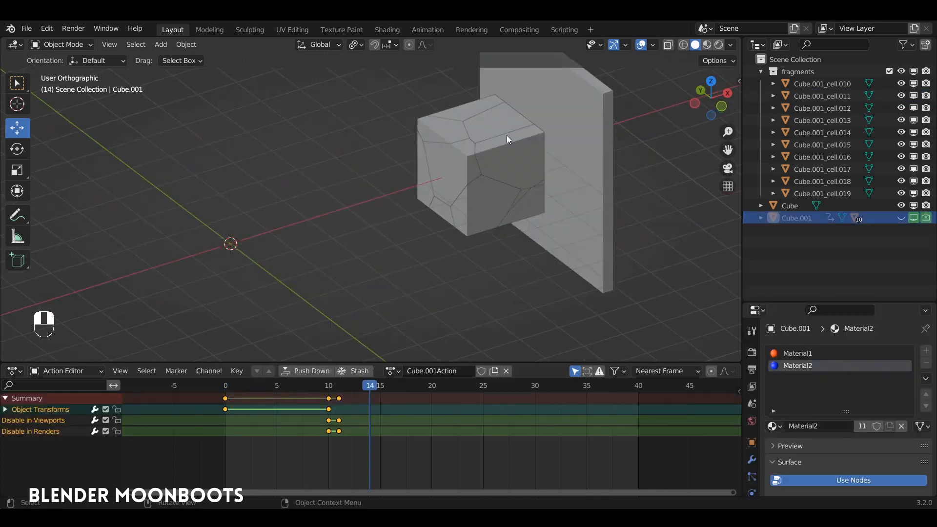
Select fragment Cube.001_cell.010 and return the timeline to frame 0
click(507, 135)
drag(271, 396, 205, 401)
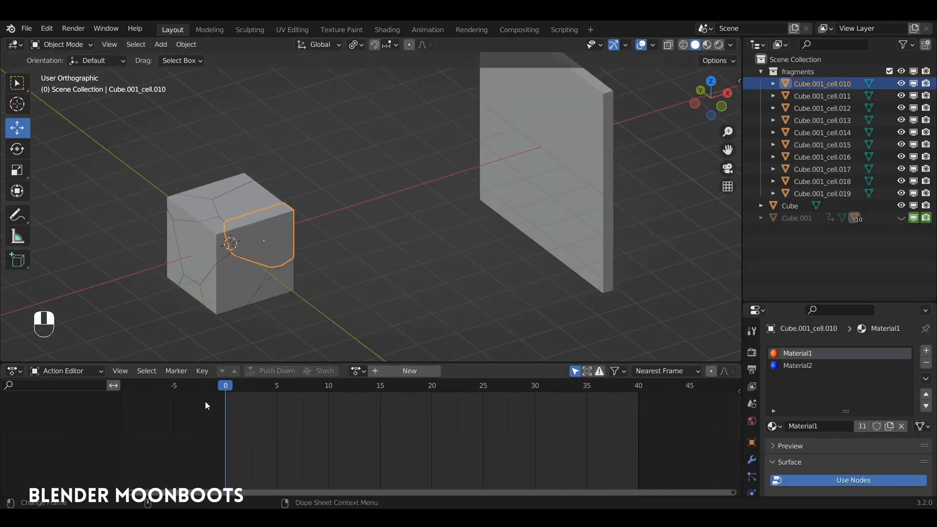
alt+drag(287, 233, 373, 229)
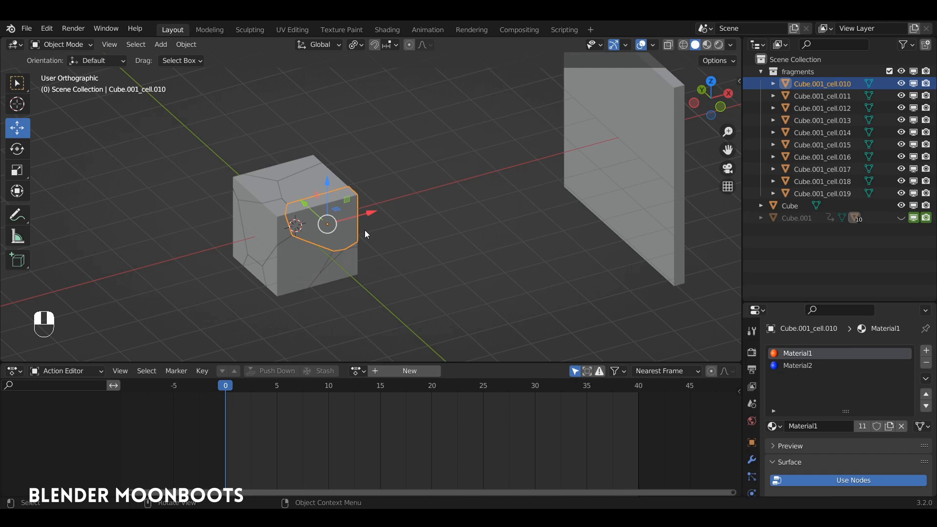
alt+drag(299, 268, 403, 232)
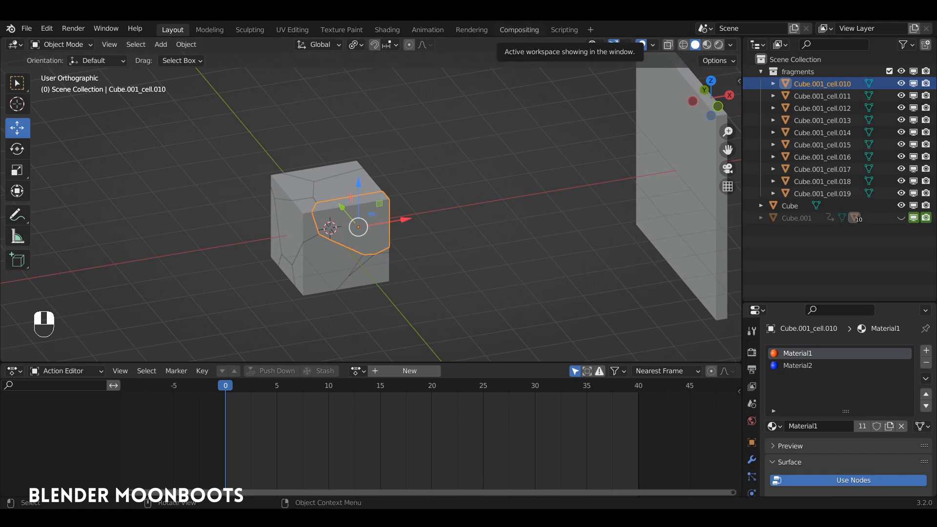
alt+drag(342, 212, 425, 223)
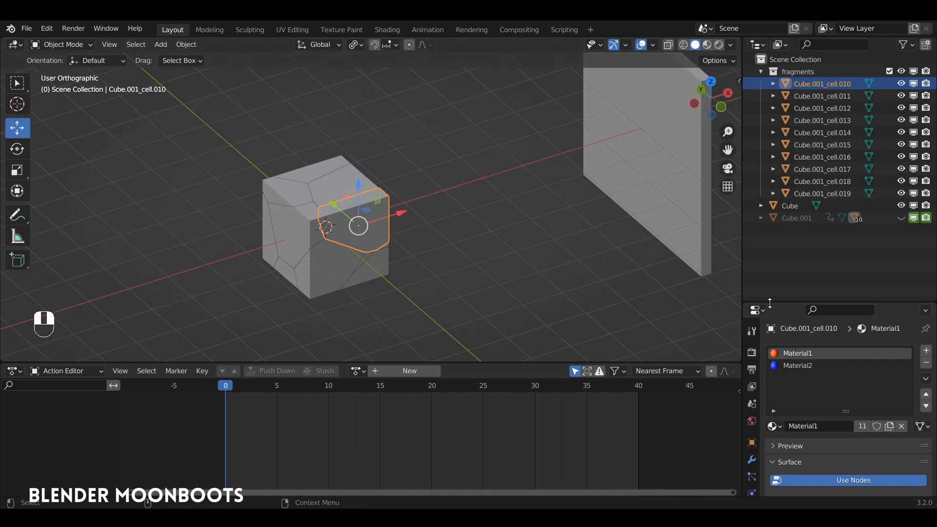
Enlarge the Properties area and add Rigid Body physics to fragment Cube.001_cell.010
drag(771, 303, 771, 128)
click(752, 319)
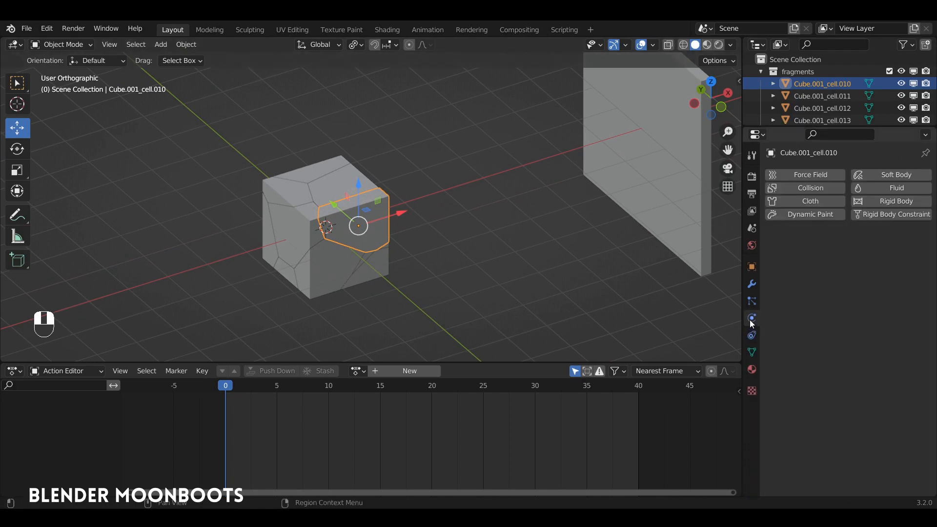
click(874, 200)
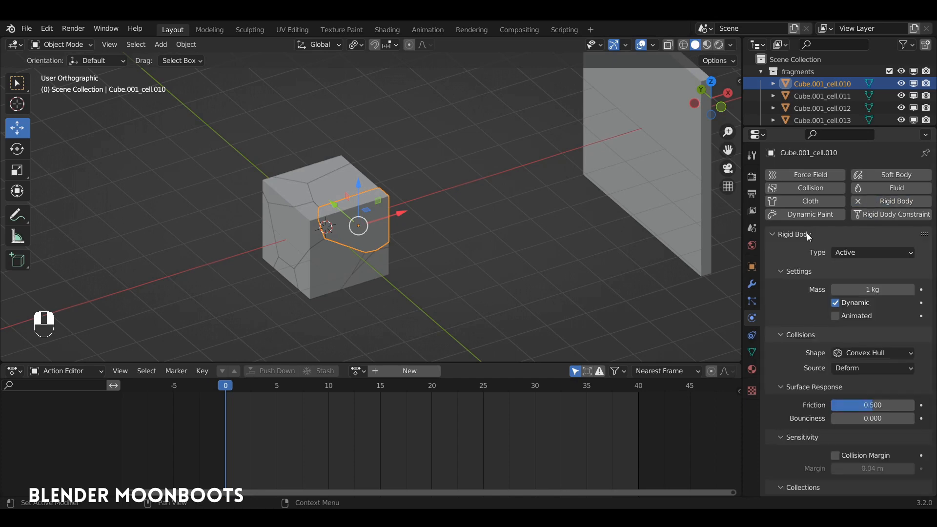
Play the animation to check how the rigid body fragment behaves, and return to frame 0
mouse_move(607, 243)
alt+mouse_down()
mouse_move(605, 222)
mouse_move(604, 240)
alt+mouse_up()
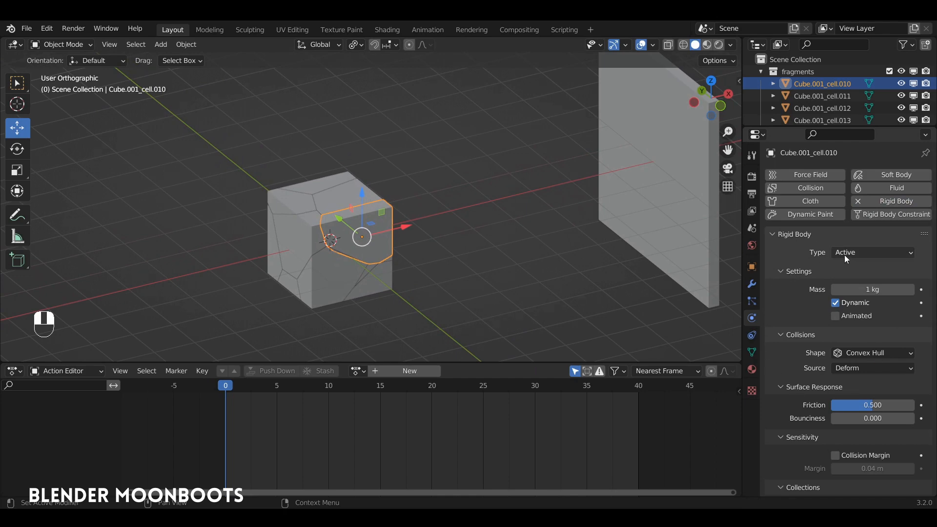
mouse_move(499, 232)
alt+middle_down()
mouse_move(458, 228)
mouse_move(487, 239)
alt+middle_up()
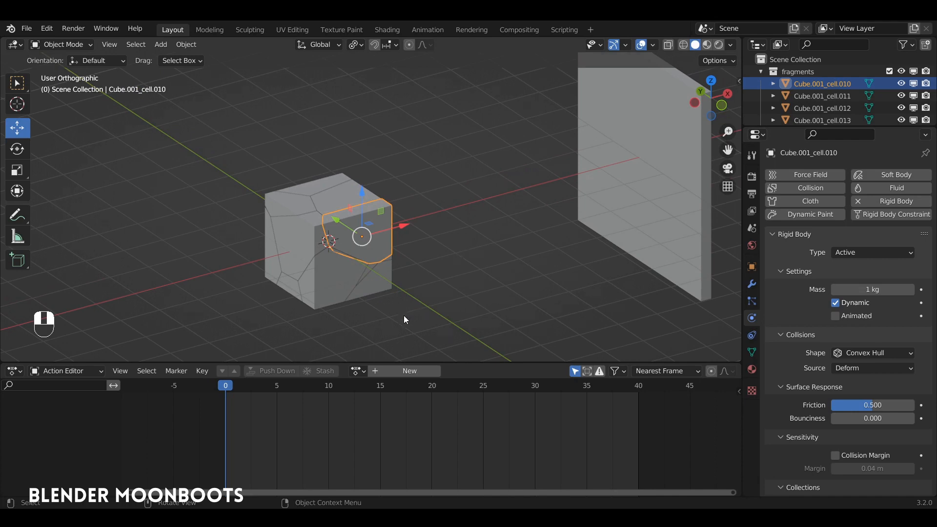
key(space)
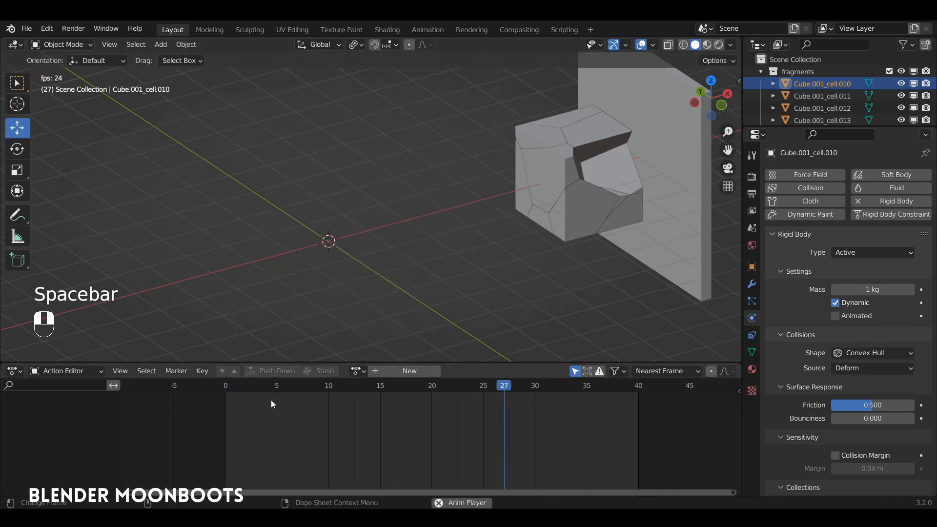
key(space)
drag(260, 390, 227, 395)
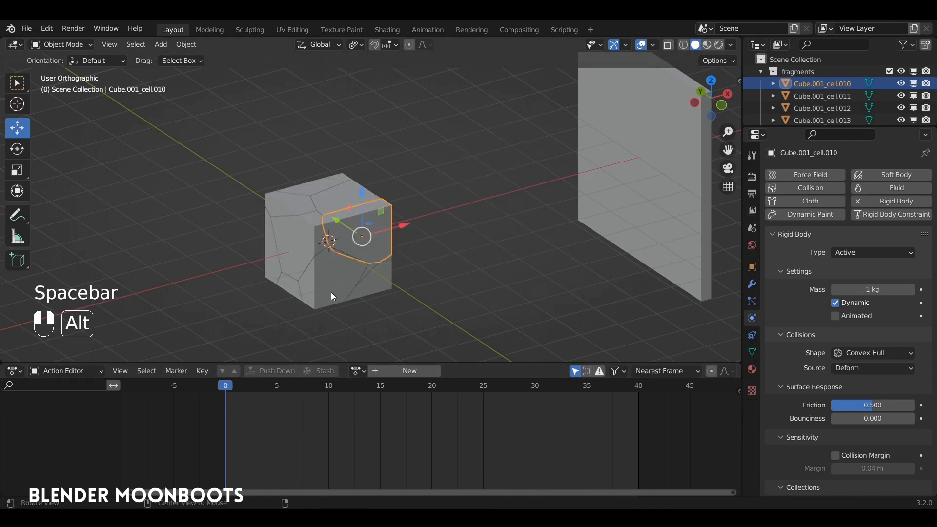
Scrub the timeline to frame 10, where the moving cube reaches the slab
alt+drag(331, 292, 254, 284)
drag(246, 391, 325, 395)
alt+drag(385, 288, 435, 266)
drag(324, 386, 328, 419)
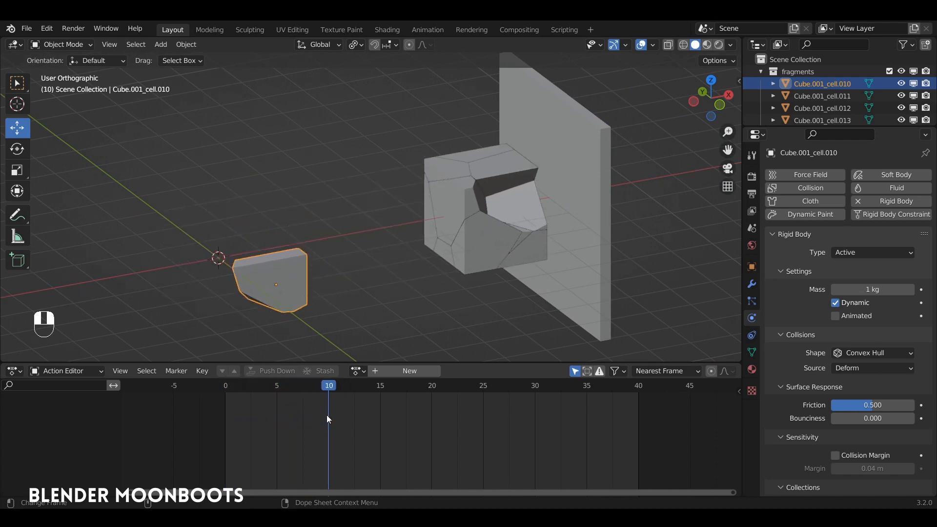
alt+middle_drag(358, 335, 374, 293)
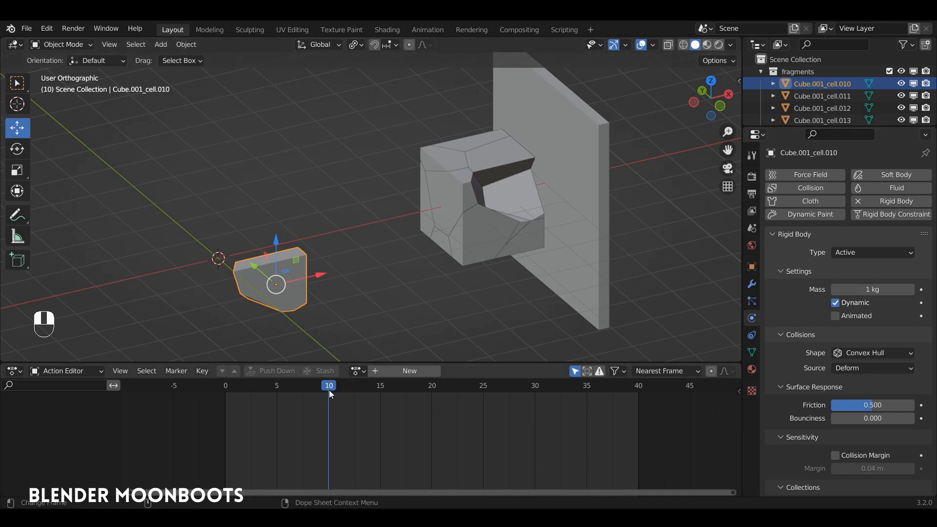
Keyframe the rigid body's Animated option of fragment Cube.001_cell.010 as enabled at frame 10 and disabled at frame 11
click(835, 317)
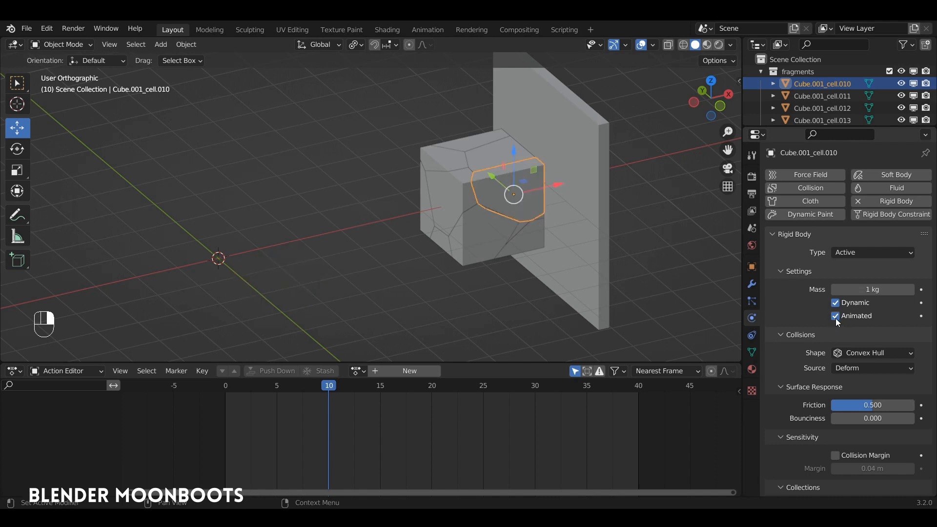
key(i)
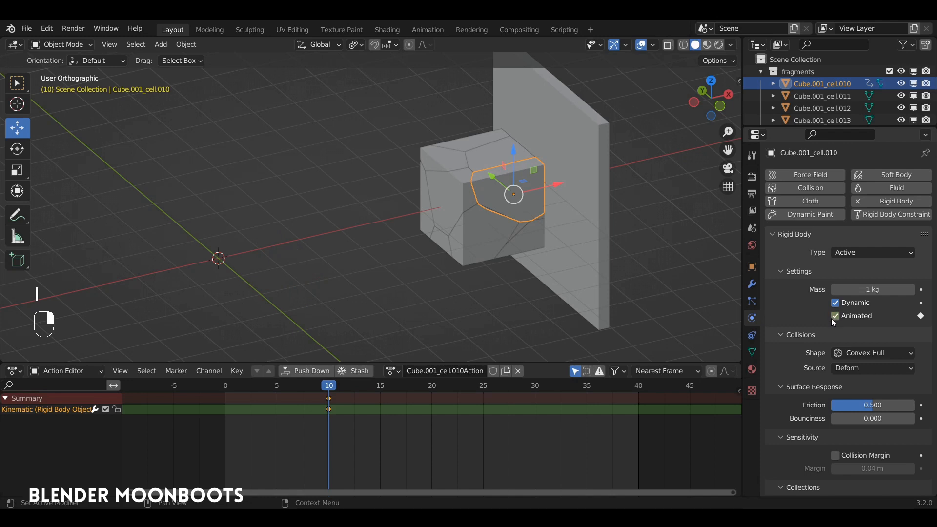
key(Right)
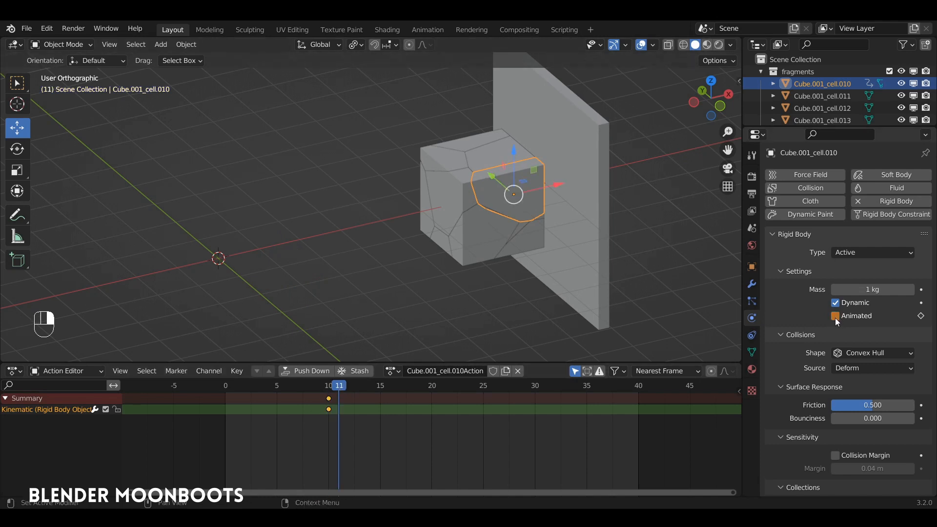
key(i)
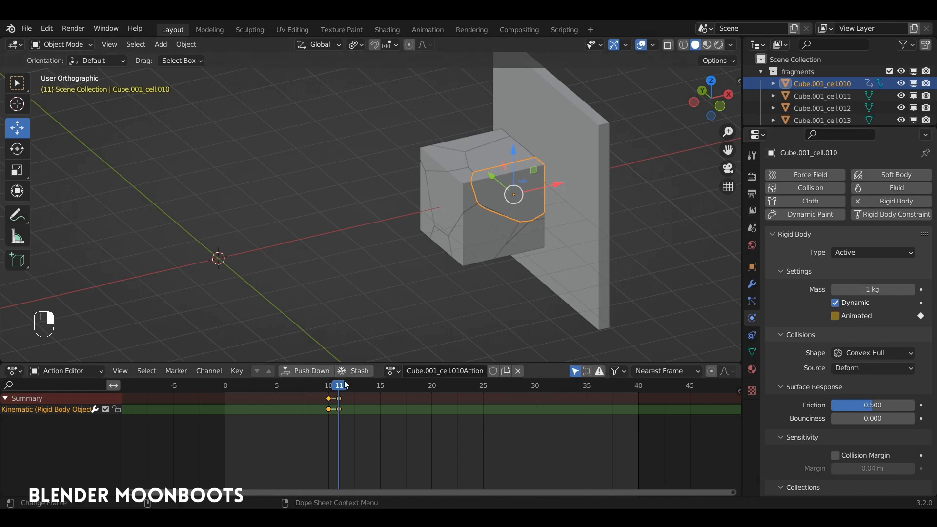
Play the animation from frame 0 and watch from several angles how fragment Cube.001_cell.010 is released at the slab
drag(344, 386, 226, 388)
alt+drag(297, 294, 275, 293)
alt+shift+drag(309, 336, 282, 296)
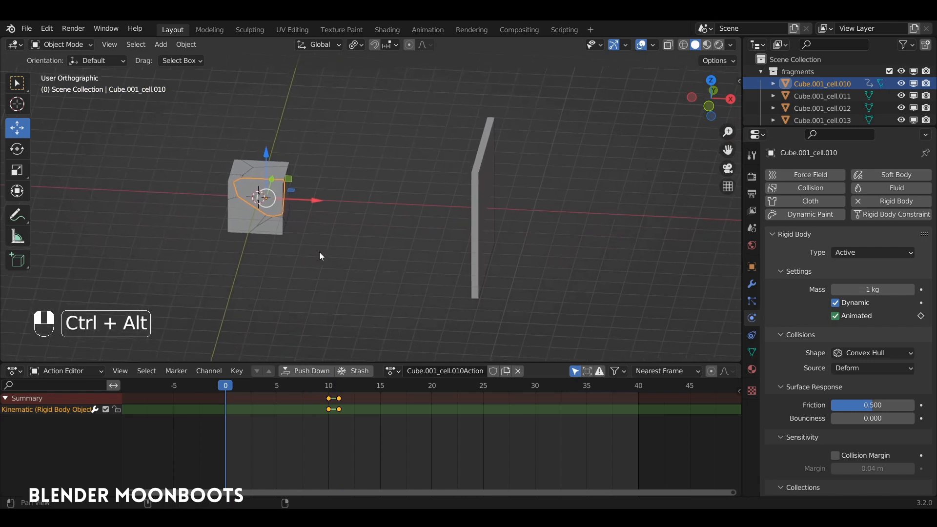
alt+drag(329, 251, 316, 248)
key(space)
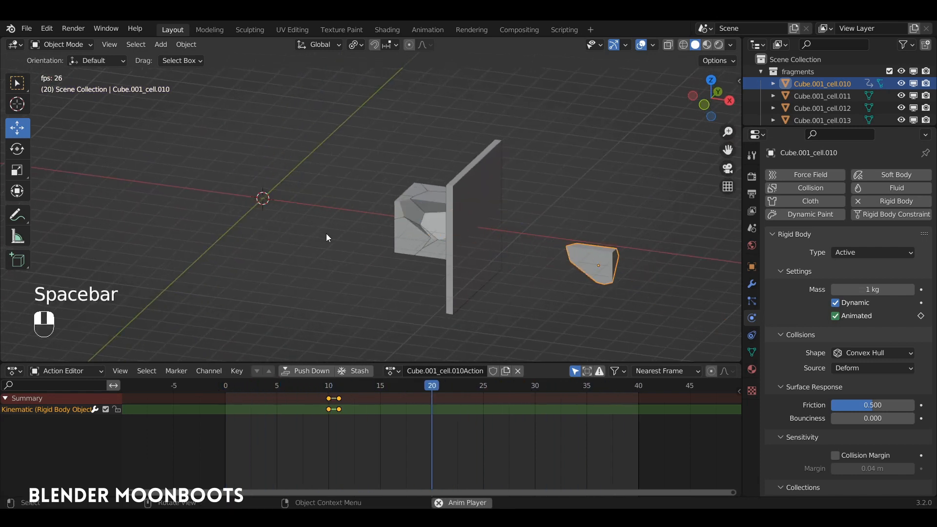
alt+drag(332, 236, 373, 278)
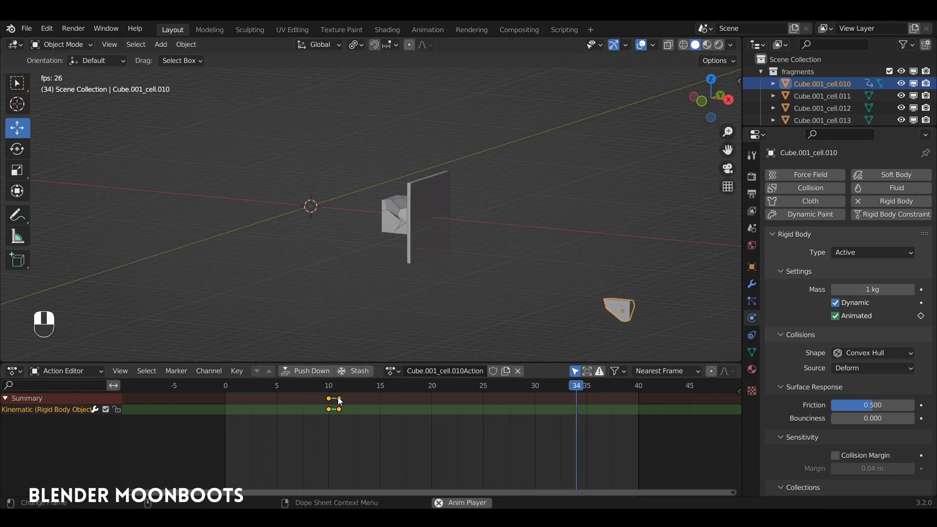
alt+drag(381, 352, 444, 277)
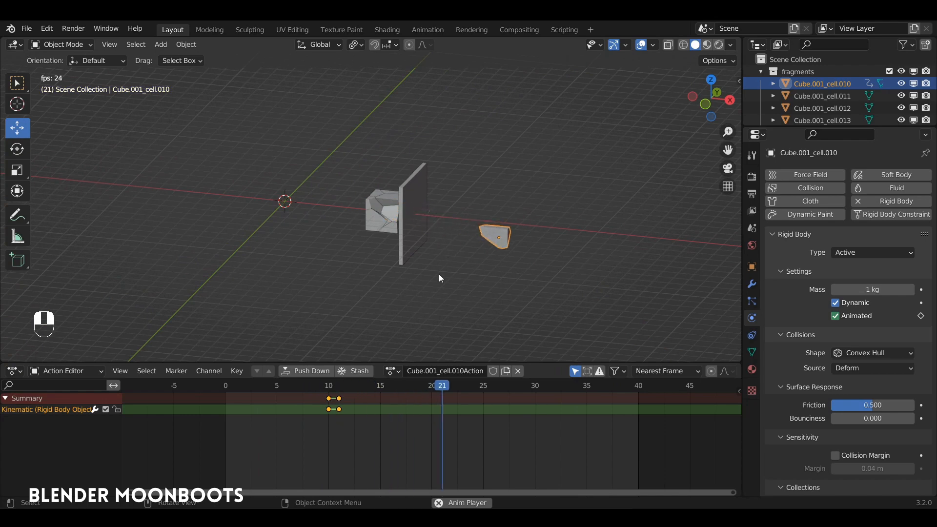
alt+drag(439, 272, 493, 264)
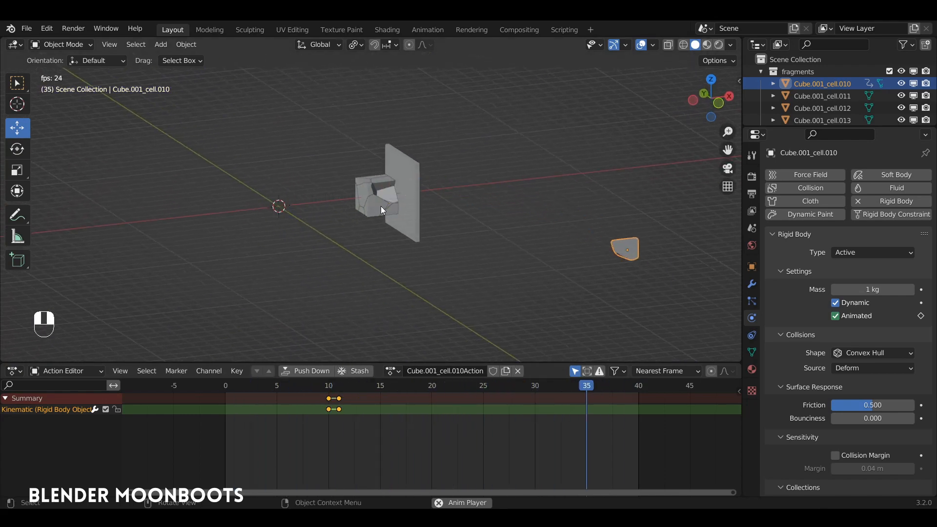
key(space)
alt+drag(425, 313, 443, 274)
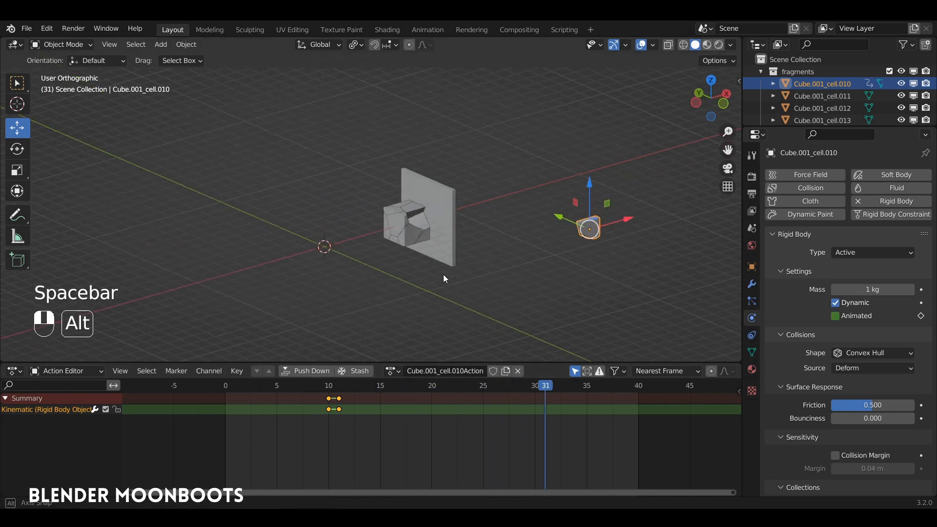
Add Rigid Body physics to the slab and set its type to Passive
click(451, 222)
alt+drag(451, 221, 484, 178)
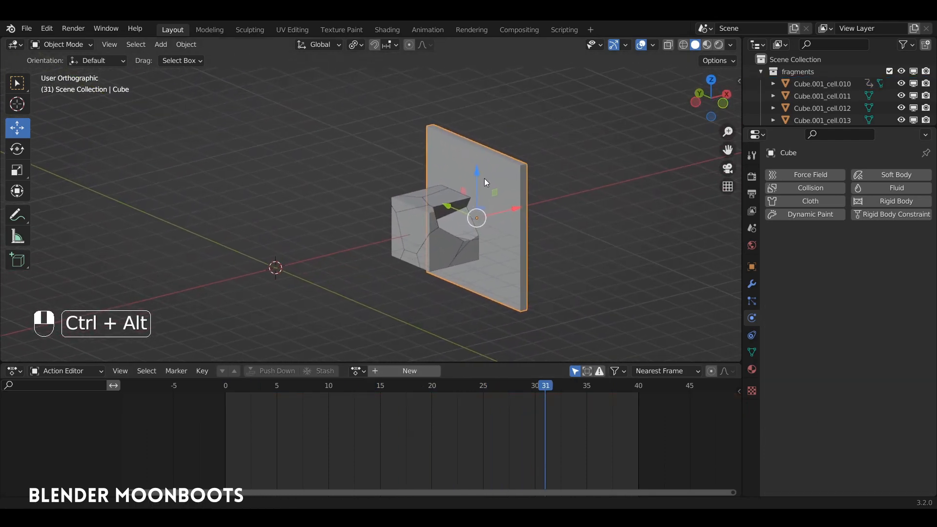
click(887, 200)
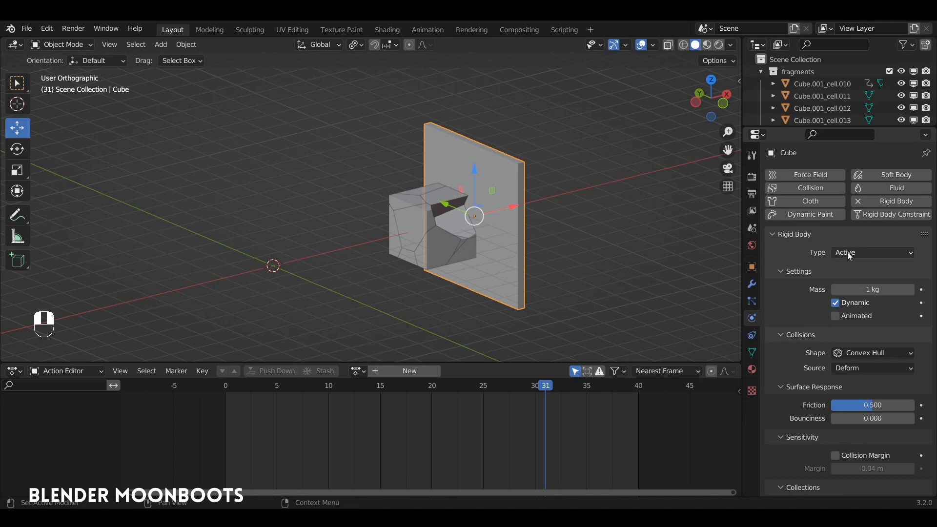
click(850, 252)
click(853, 279)
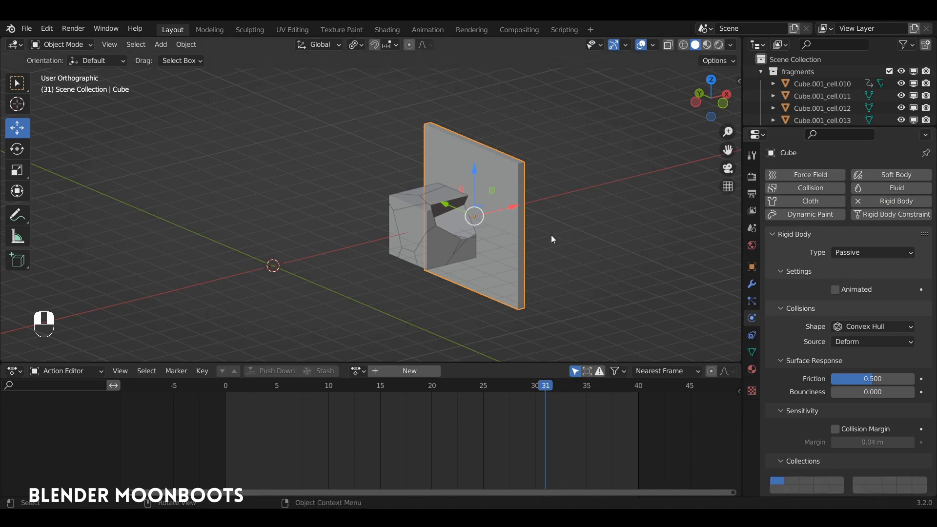
Play the animation from frame 0 to check how the released fragment collides with the slab
alt+drag(551, 235, 528, 227)
drag(544, 385, 205, 402)
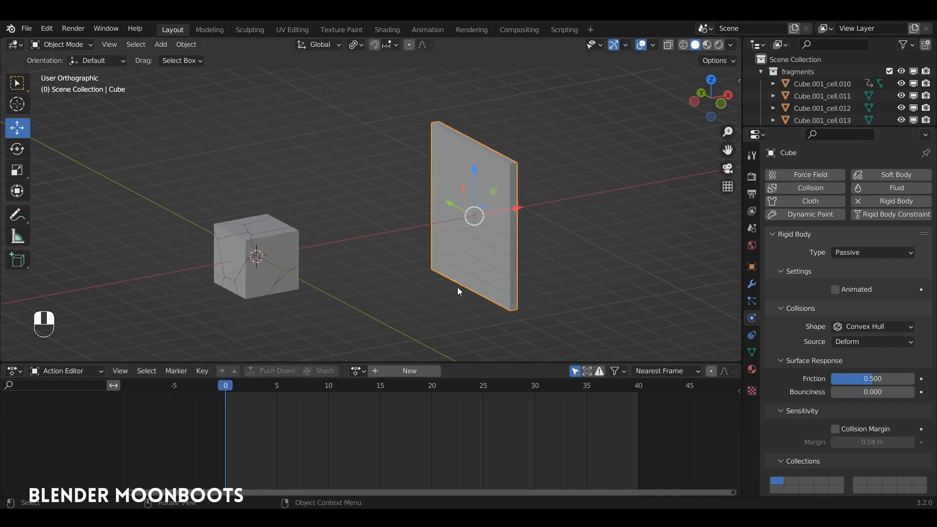
key(space)
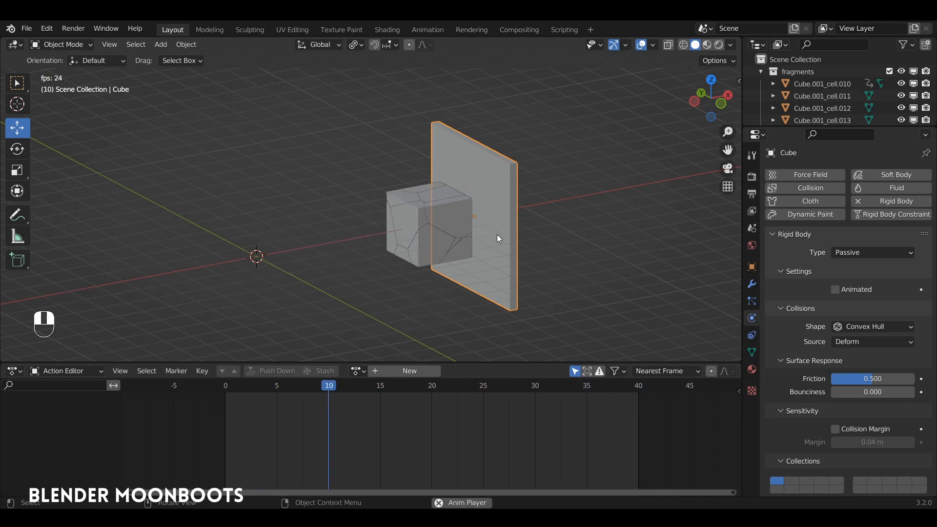
key(space)
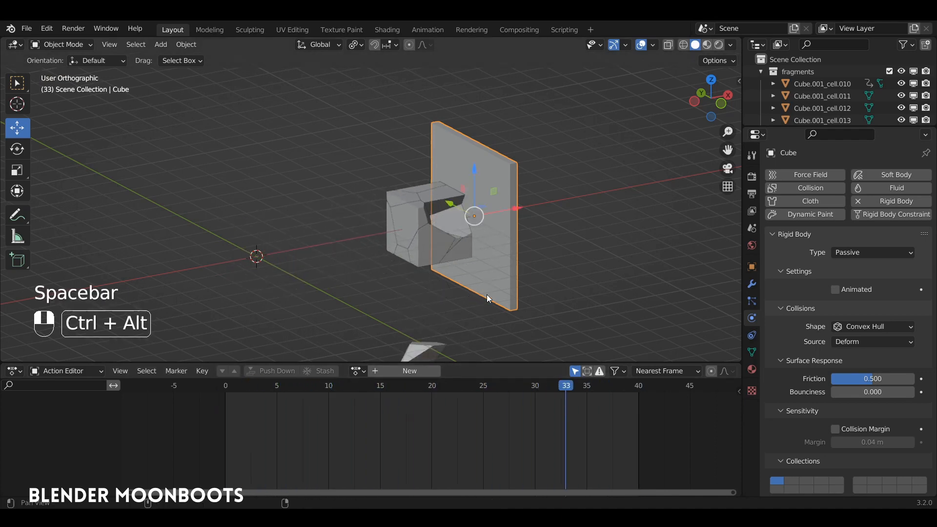
alt+drag(487, 295, 420, 227)
For fragment Cube.001_cell.010, keyframe Show In Viewports and Show In Renders as disabled at frame 10
click(382, 290)
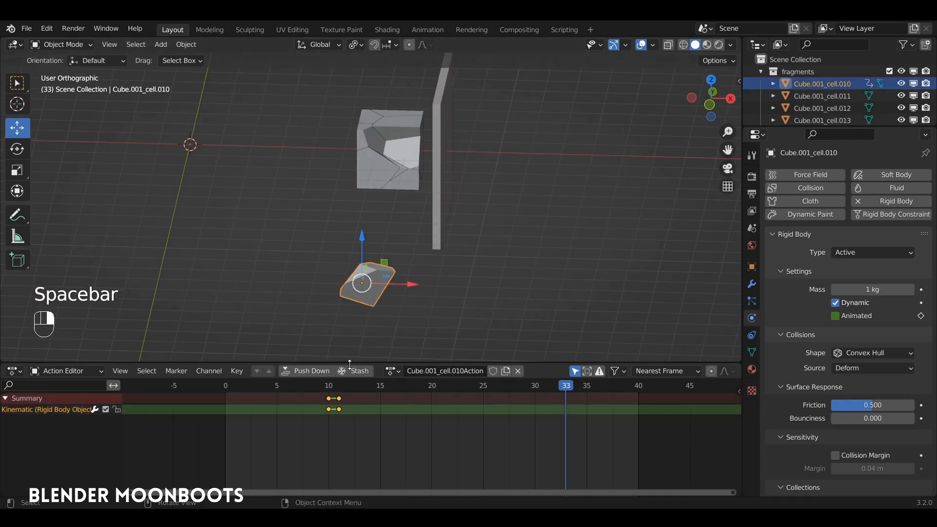
mouse_move(328, 385)
mouse_down()
mouse_move(244, 387)
mouse_move(357, 388)
mouse_move(228, 389)
mouse_move(332, 400)
mouse_up()
alt+drag(423, 309, 458, 304)
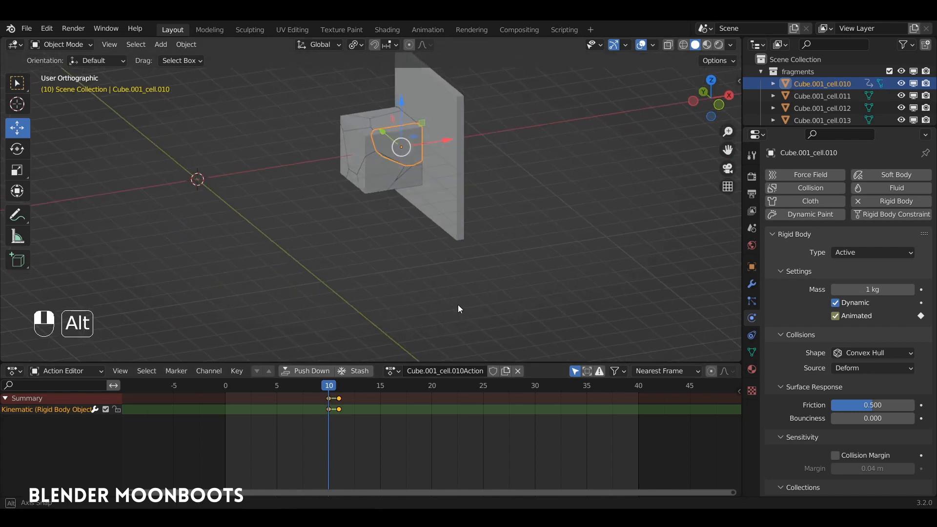
ctrl+alt+drag(459, 267, 441, 281)
click(752, 267)
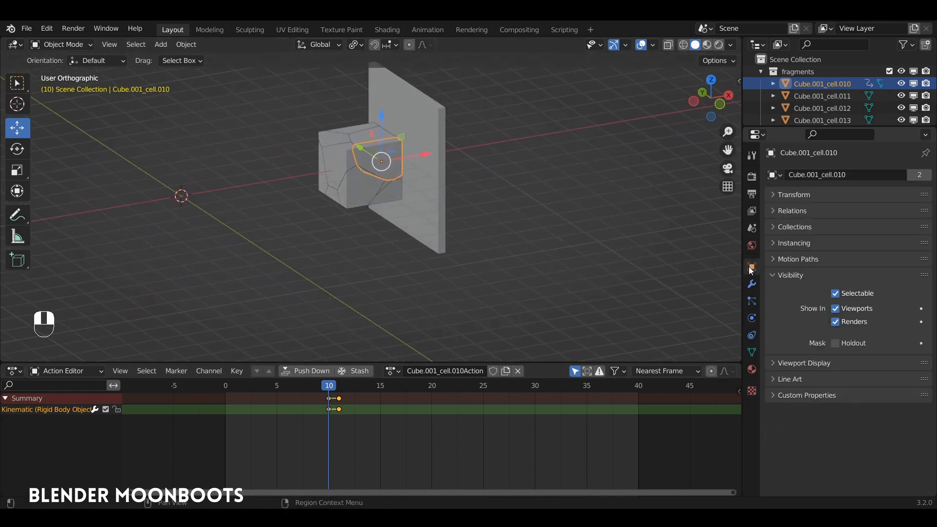
click(835, 308)
click(836, 322)
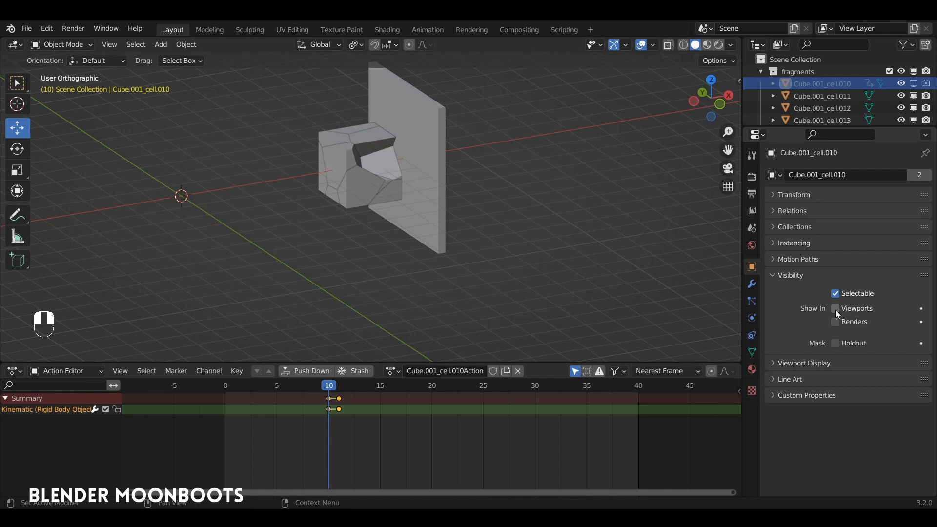
key(i)
key(i)
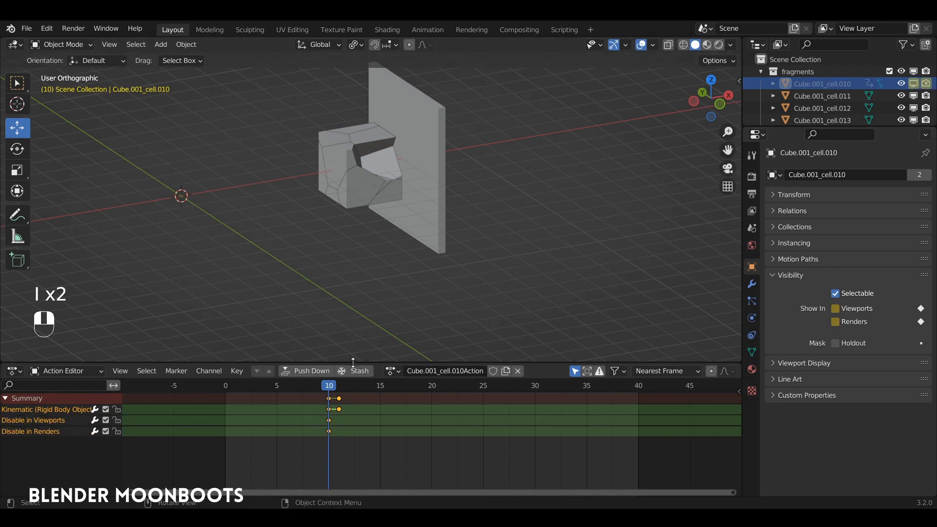
Keyframe the same fragment's viewport and render visibility as enabled at frame 11
click(340, 388)
click(836, 308)
click(836, 322)
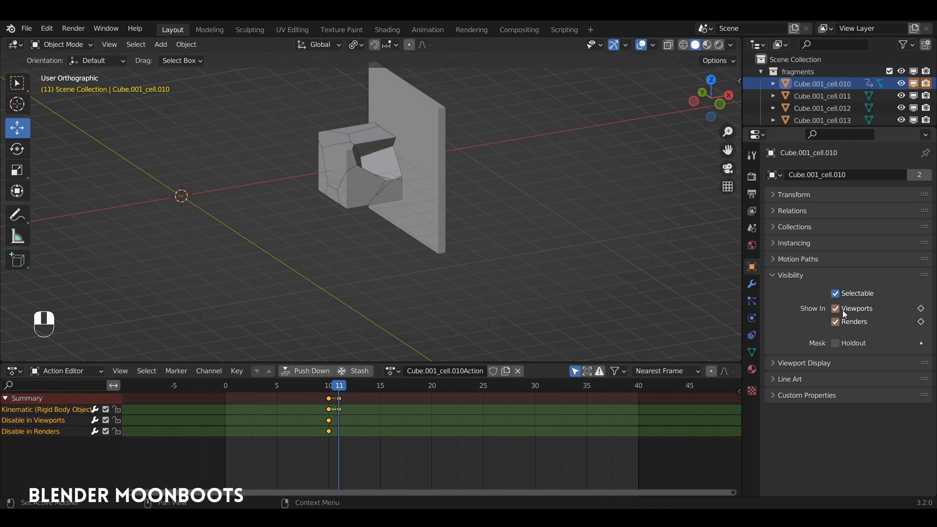
key(i)
key(i)
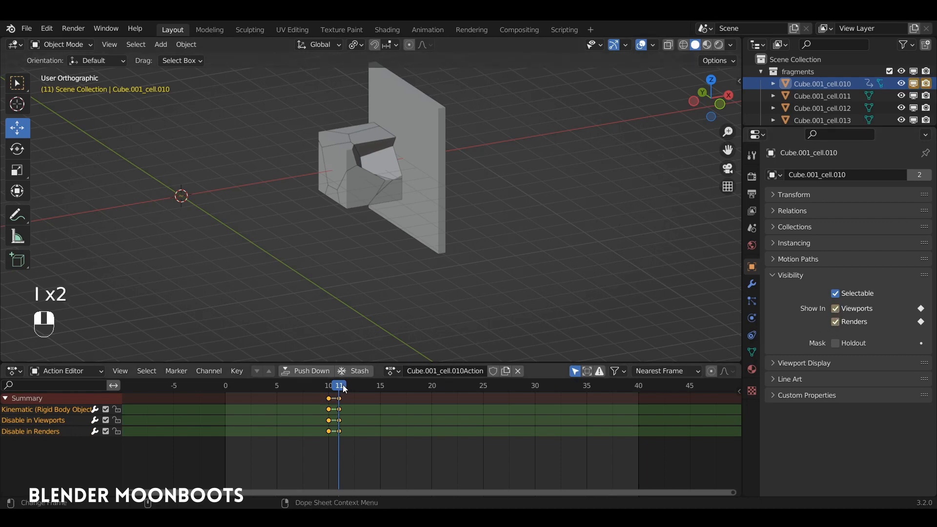
Play the animation from frame 0 and scrub to frame 29 to check the fragment's keyframed visibility
drag(313, 398, 223, 410)
key(space)
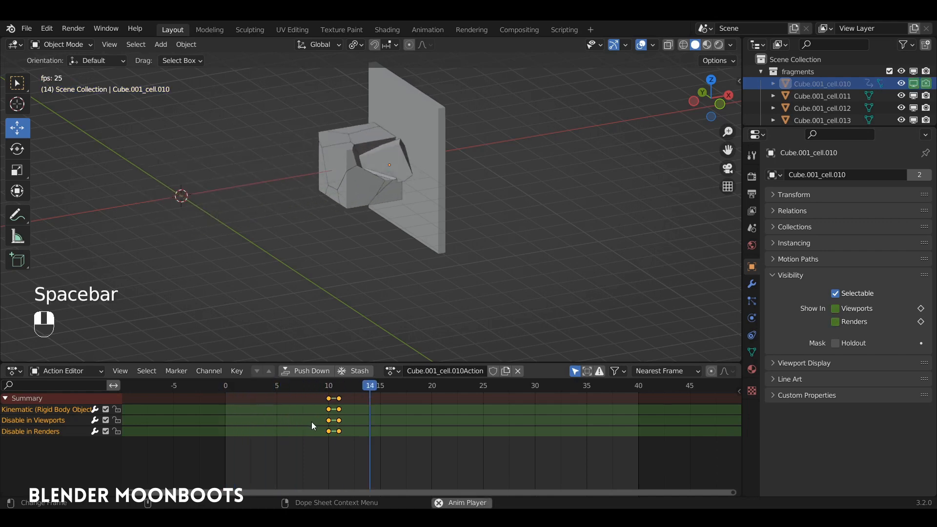
key(space)
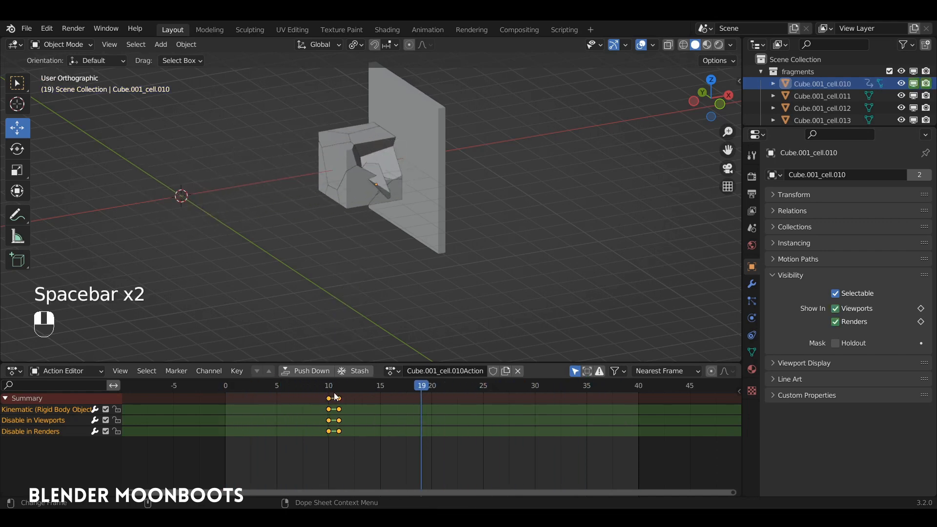
drag(329, 389, 527, 399)
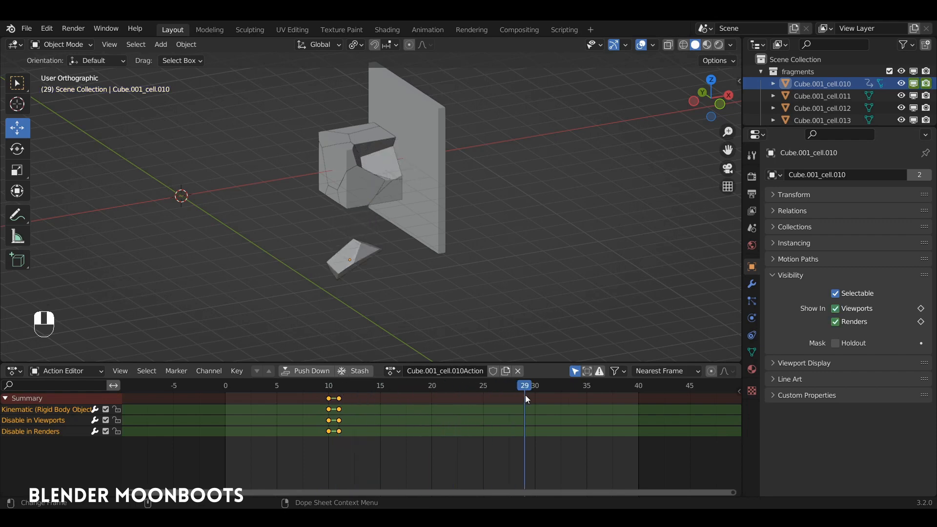
With X-ray enabled, select all cube fragments, keeping Cube.001_cell.010 active, and copy its rigid body settings to the others
click(364, 263)
alt+drag(393, 266, 342, 160)
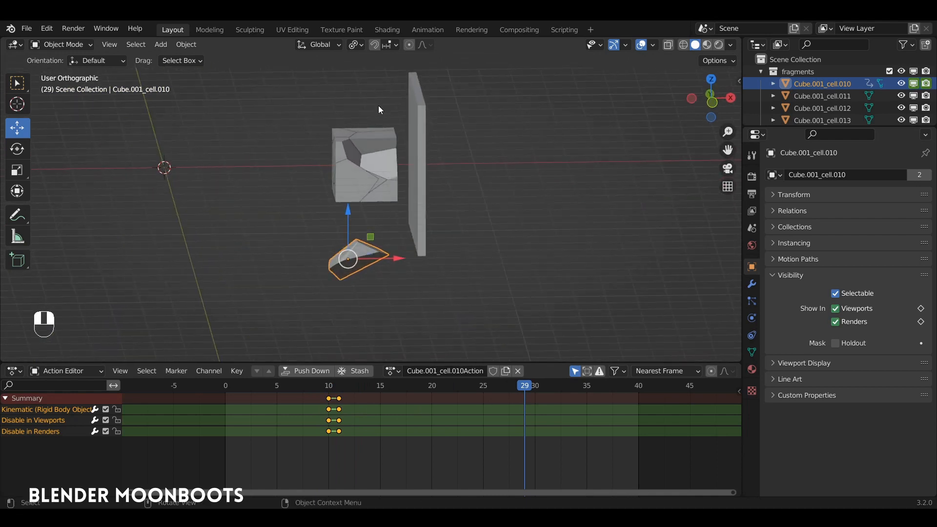
key(alt+z)
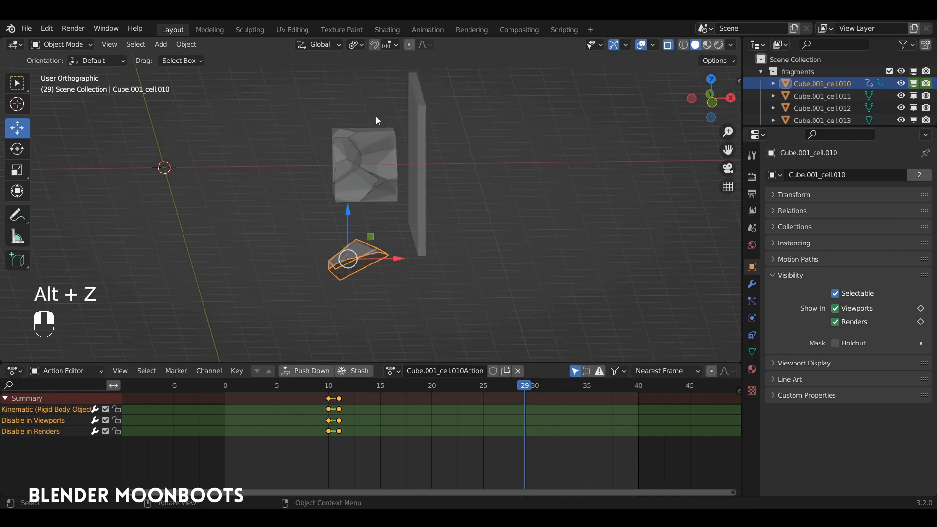
mouse_move(370, 102)
ctrl+right_down()
mouse_move(351, 201)
mouse_move(400, 197)
mouse_move(392, 122)
mouse_move(383, 125)
ctrl+right_up()
mouse_move(384, 125)
alt+mouse_down()
mouse_move(423, 146)
mouse_move(411, 148)
mouse_move(403, 204)
mouse_move(406, 195)
alt+mouse_up()
scroll(403, 206, up, 2)
mouse_move(355, 299)
alt+mouse_down()
mouse_move(382, 268)
mouse_move(406, 265)
mouse_move(376, 265)
mouse_move(354, 287)
mouse_move(384, 280)
mouse_move(373, 273)
mouse_move(386, 280)
mouse_move(360, 289)
alt+mouse_up()
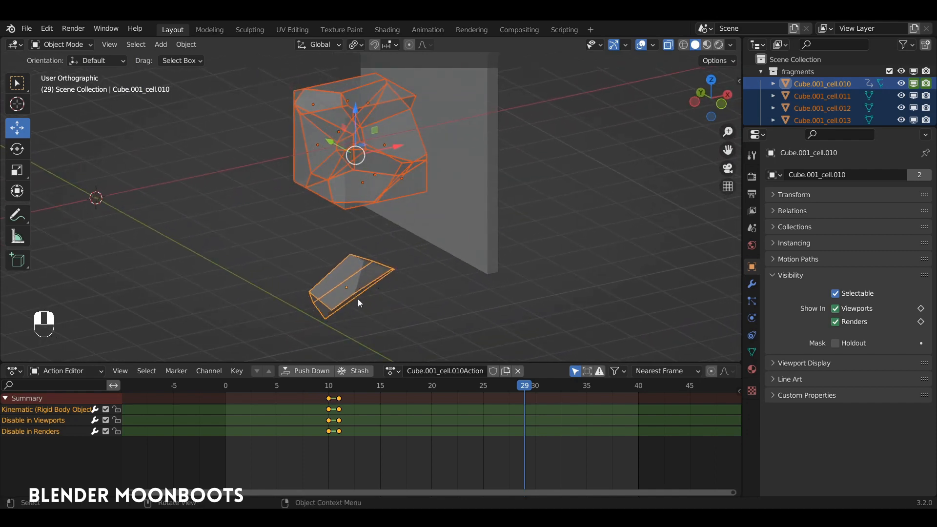
shift+click(378, 270)
shift+click(379, 271)
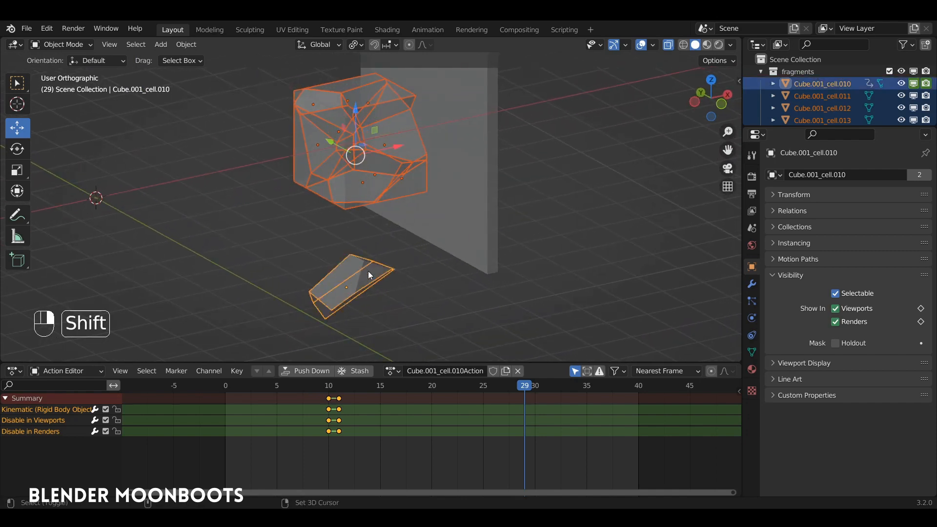
ctrl+alt+drag(380, 207, 421, 196)
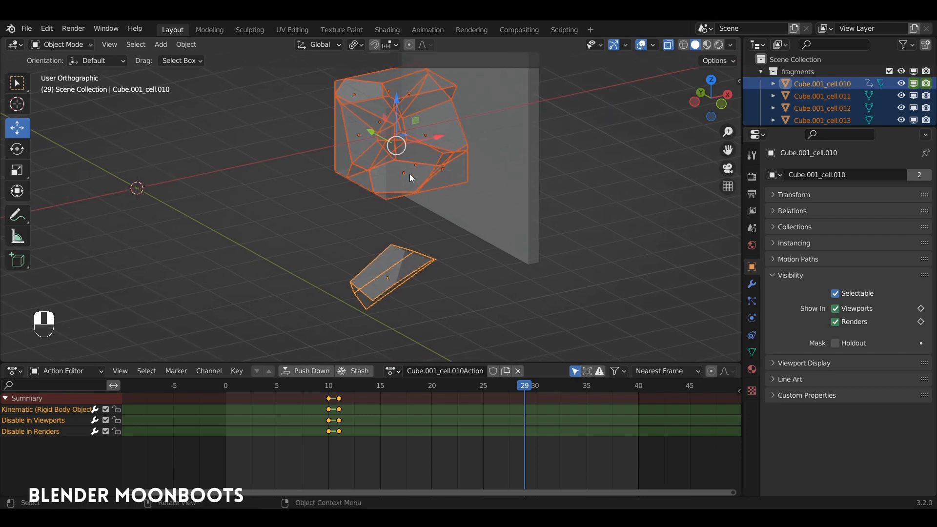
click(186, 45)
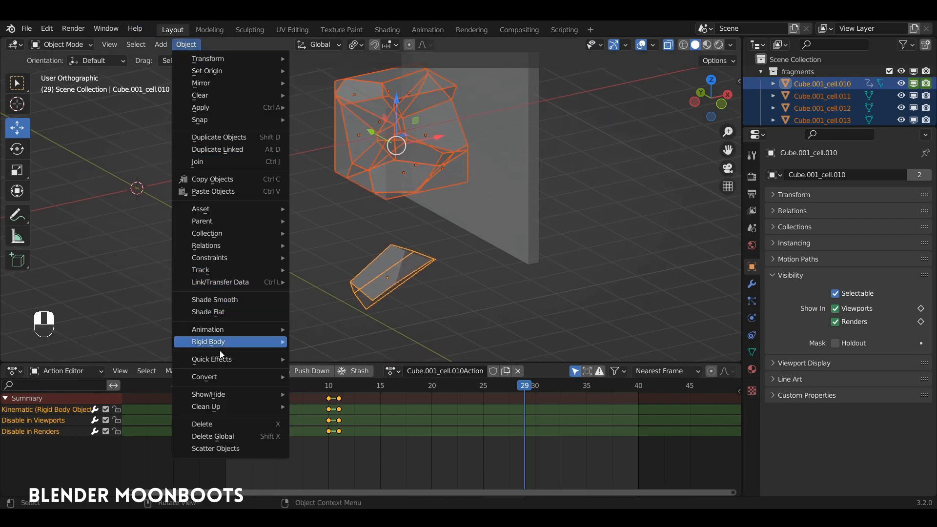
mouse_move(220, 346)
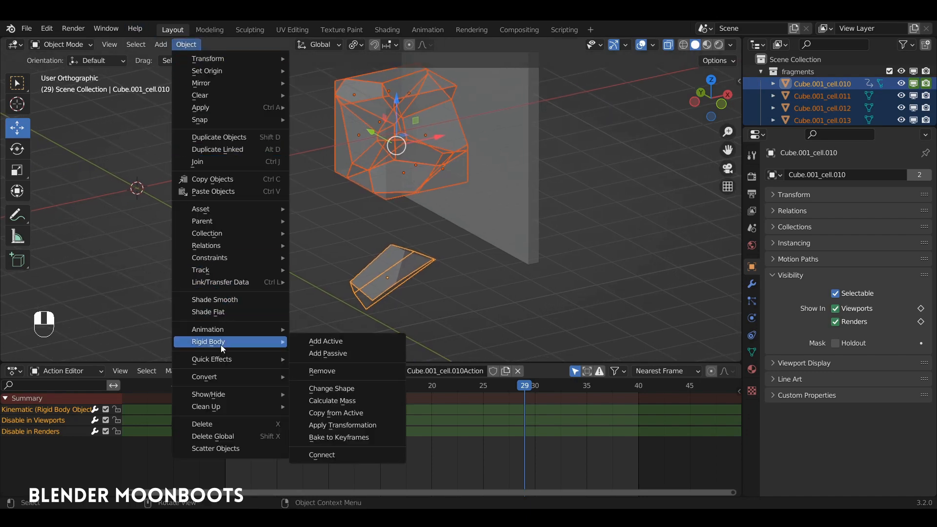
click(378, 413)
Inspect the Rigid Body settings of several other fragments, including Cube.001_cell.019 and Cube.001_cell.013
click(359, 146)
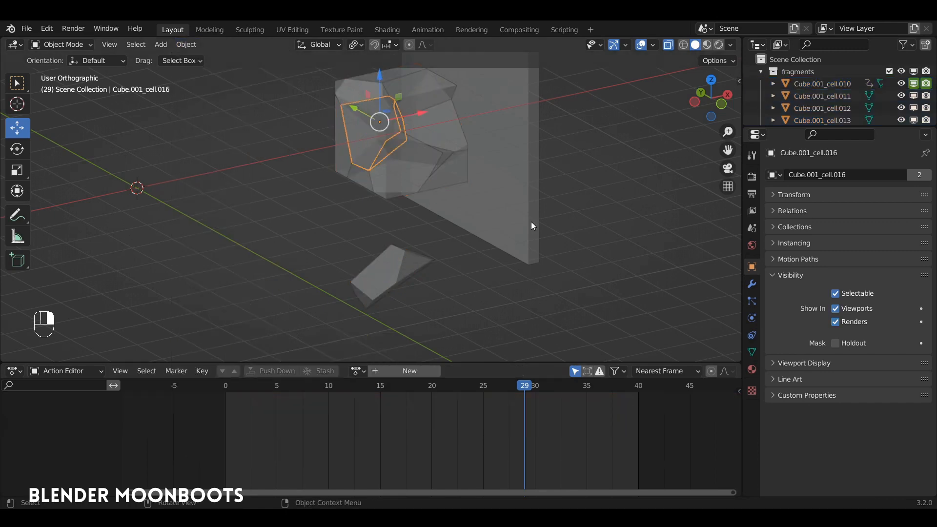
click(752, 318)
click(415, 176)
click(420, 131)
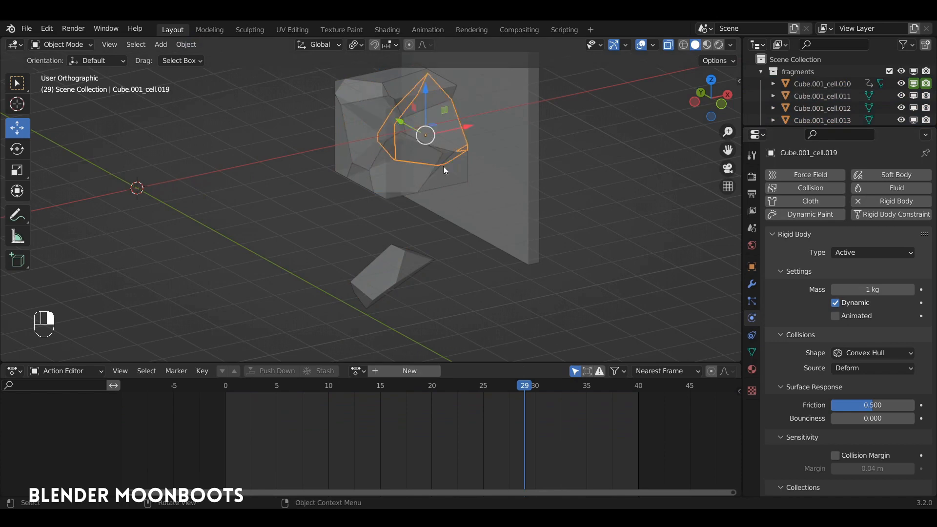
click(443, 166)
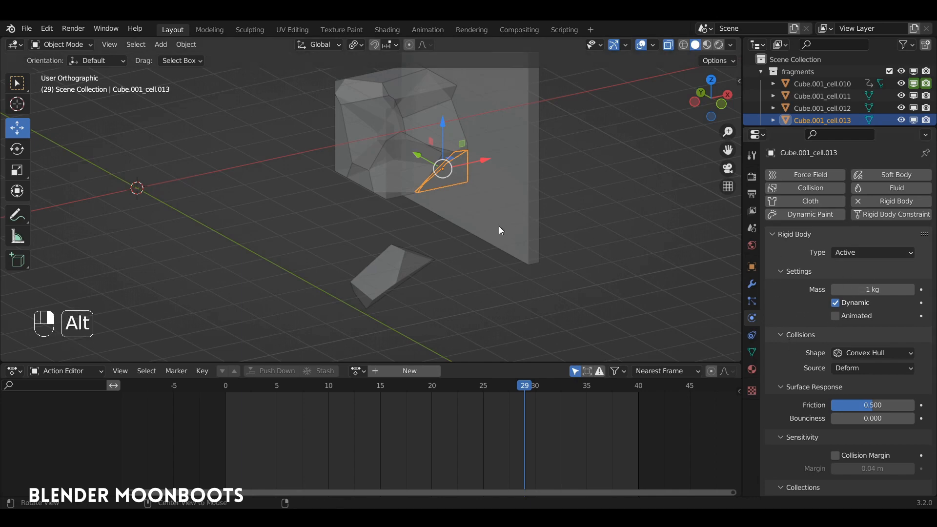
alt+middle_drag(499, 227, 405, 142)
Select fragment Cube.001_cell.010, disable X-ray, and play the animation from frame 0 to check all fragments' physics
click(385, 245)
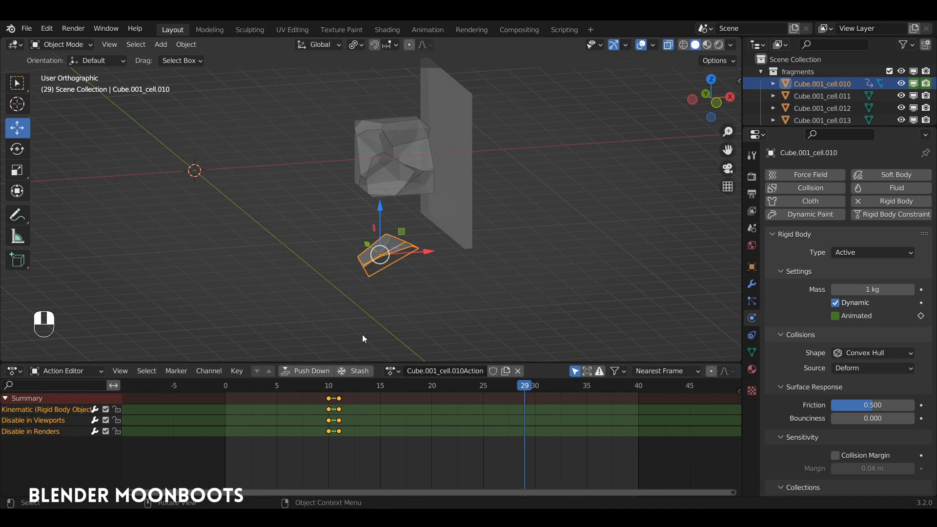
key(alt+z)
drag(286, 386, 227, 389)
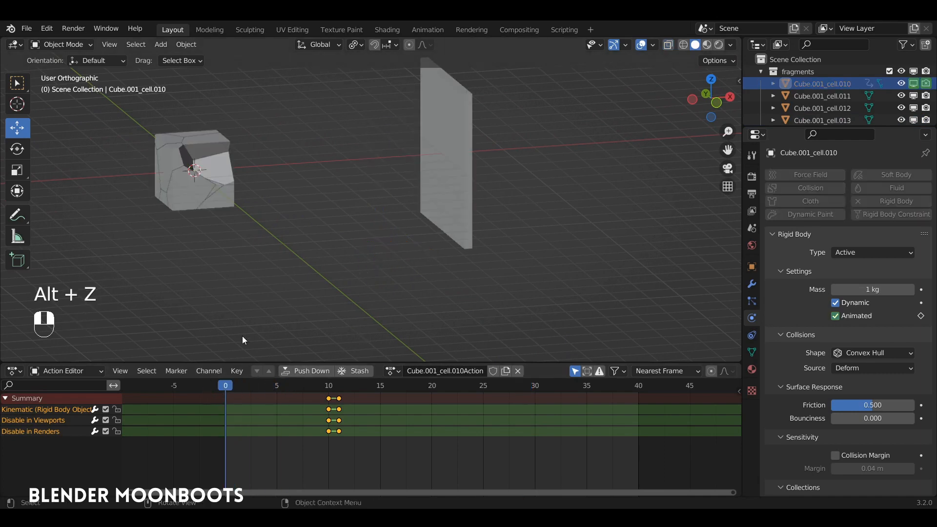
key(space)
key(space)
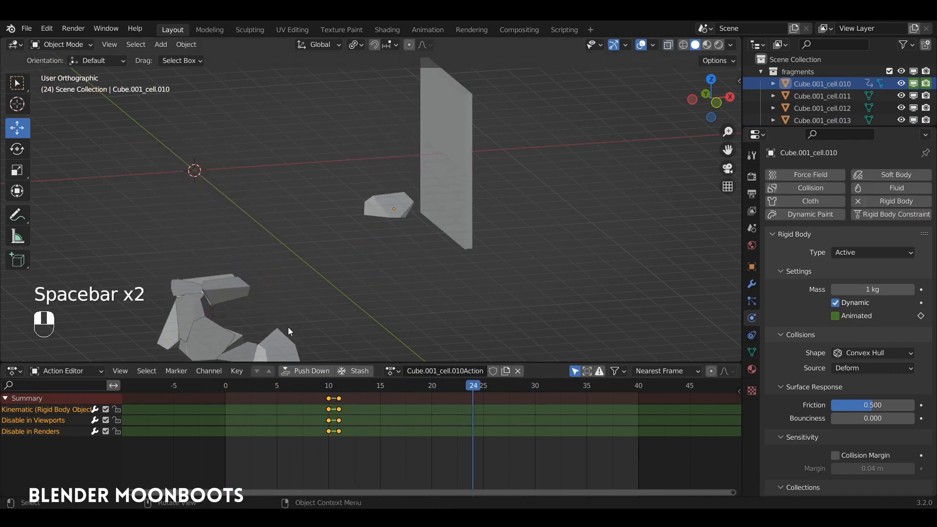
Replay the animation from frame 0, then scrub to frame 20 to compare the motion of the fragments
click(236, 389)
key(space)
key(space)
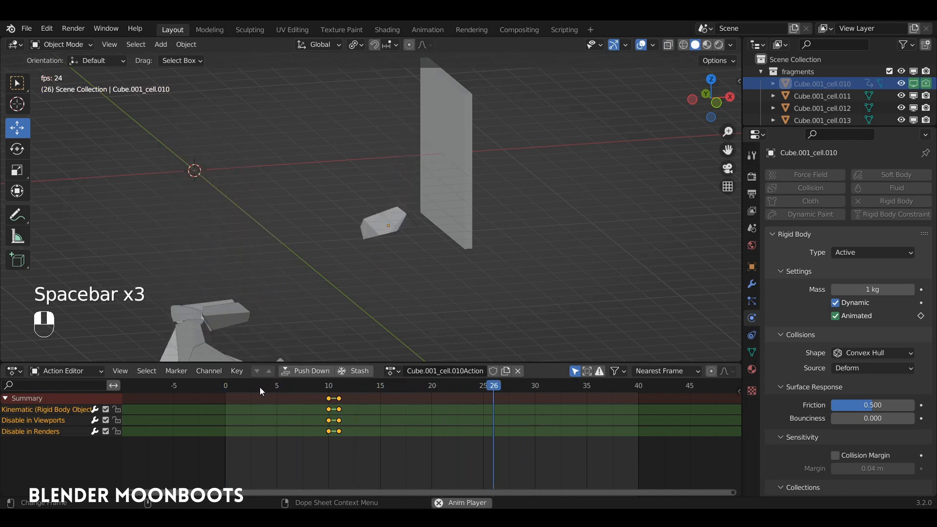
drag(251, 386, 221, 391)
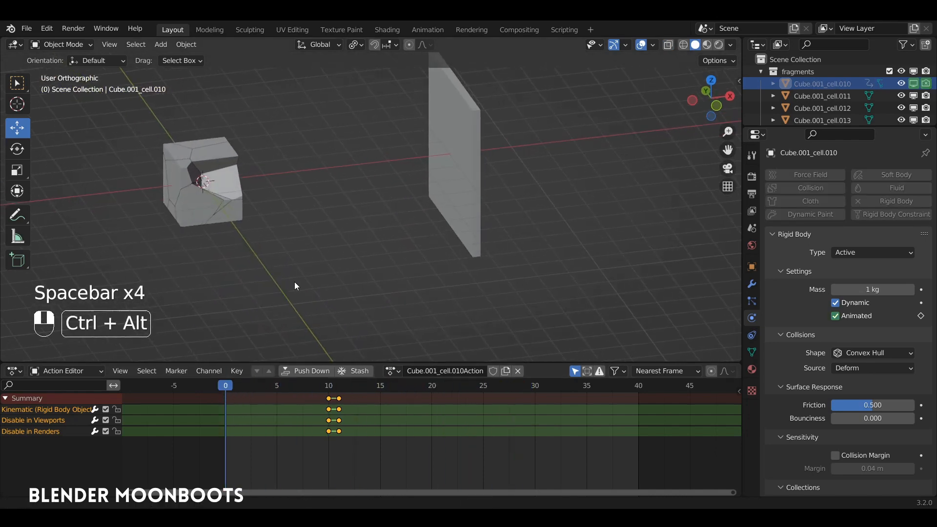
drag(321, 385, 429, 395)
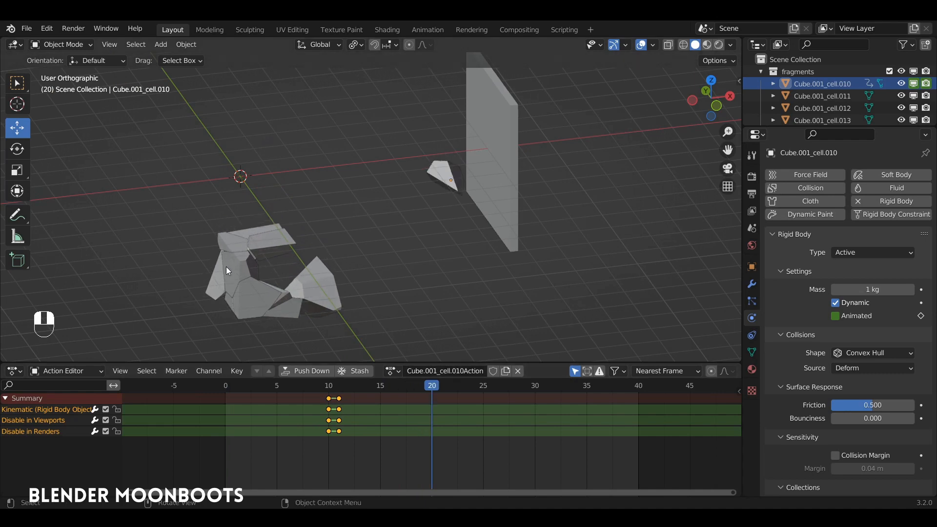
Select fragment Cube.001_cell.010 near the slab and display its object visibility settings
click(446, 168)
mouse_move(446, 171)
alt+mouse_down()
mouse_move(435, 166)
mouse_move(445, 155)
alt+mouse_up()
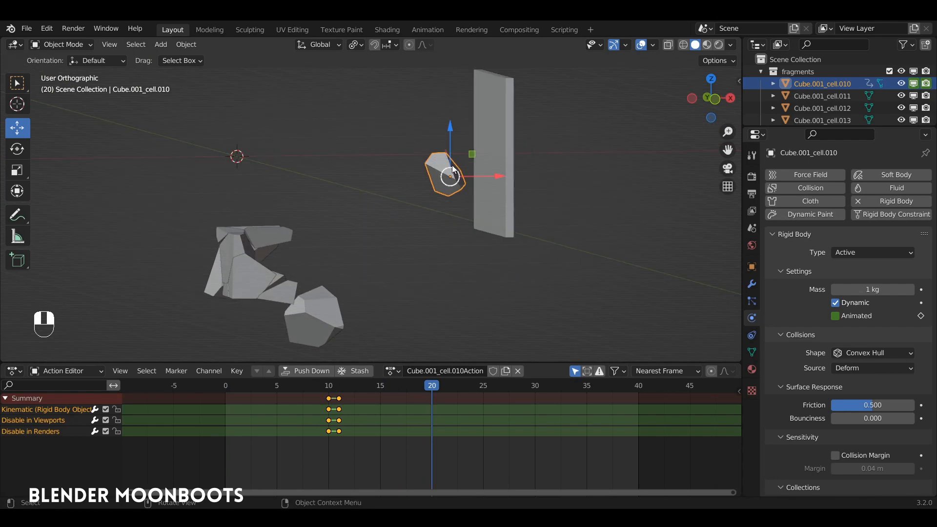
alt+drag(456, 191, 475, 241)
click(751, 267)
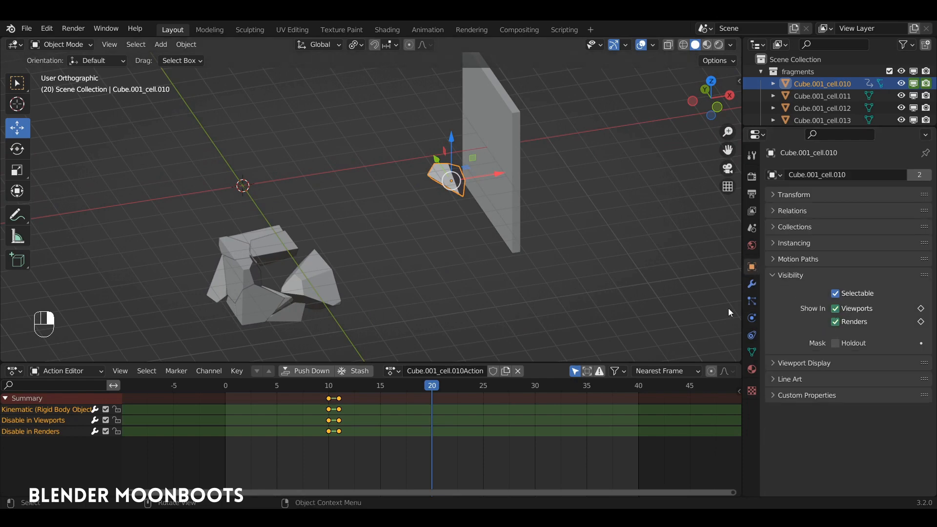
Rename the action of Cube.001_cell.010 to action_fragment
click(429, 371)
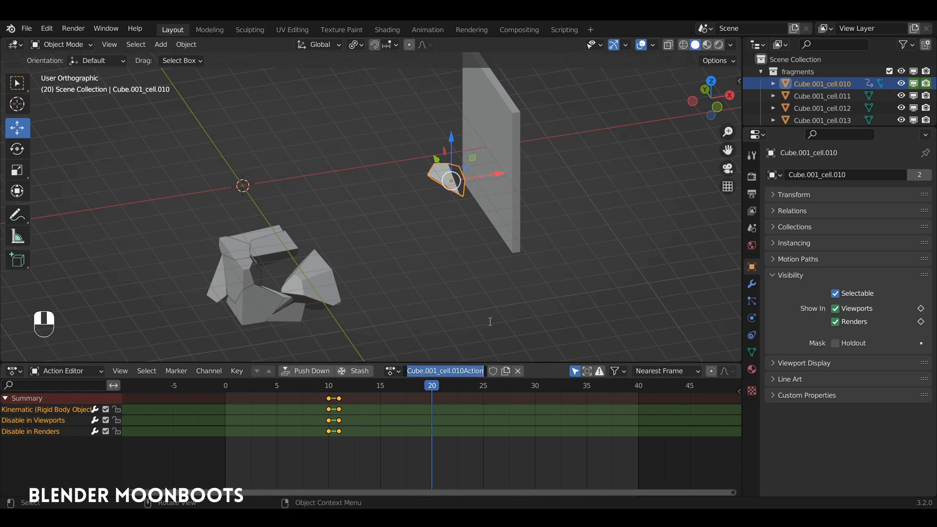
text(actio)
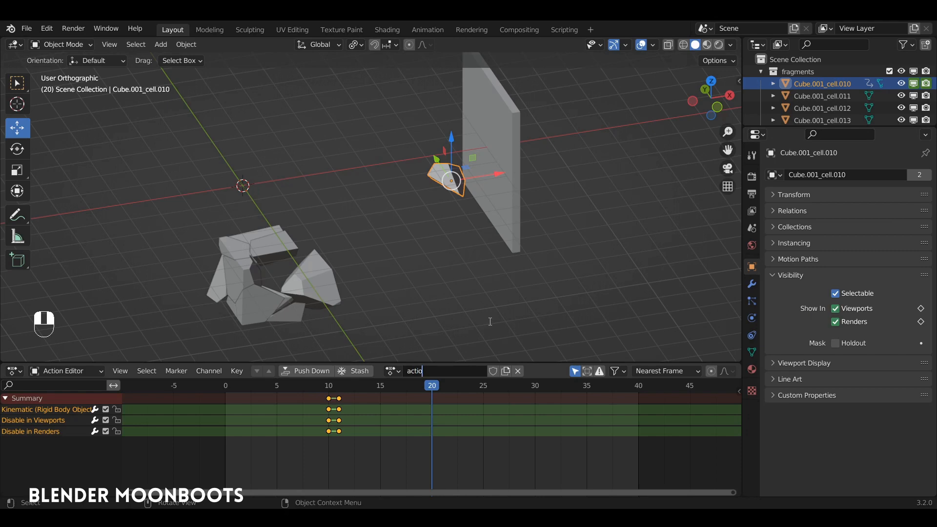
text(n_fragment)
key(Return)
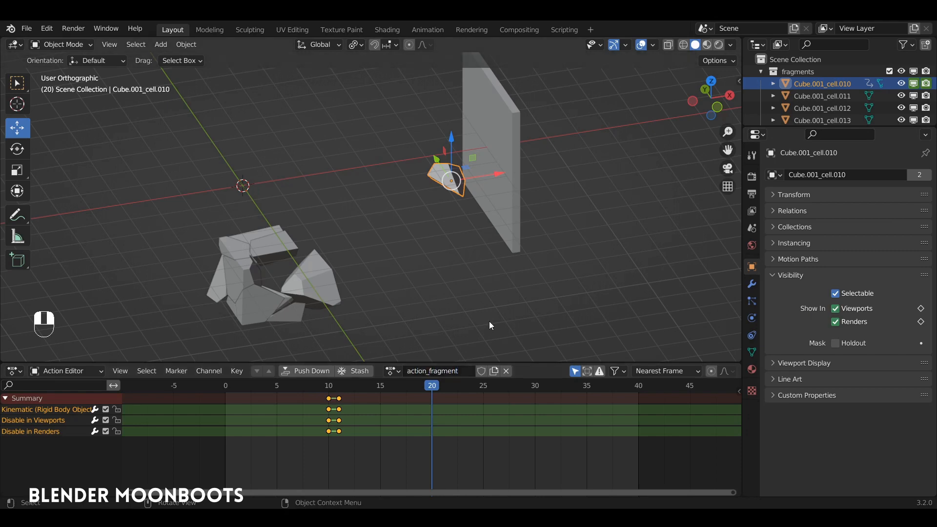
With X-ray enabled, select all fragments, keeping Cube.001_cell.010 active, and link its animation data to the others
ctrl+alt+middle_drag(352, 257, 365, 223)
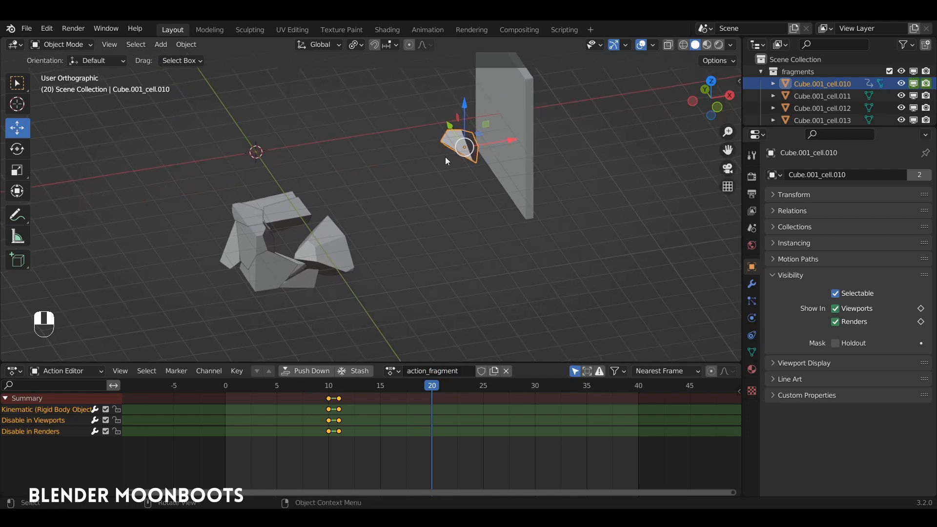
key(alt+z)
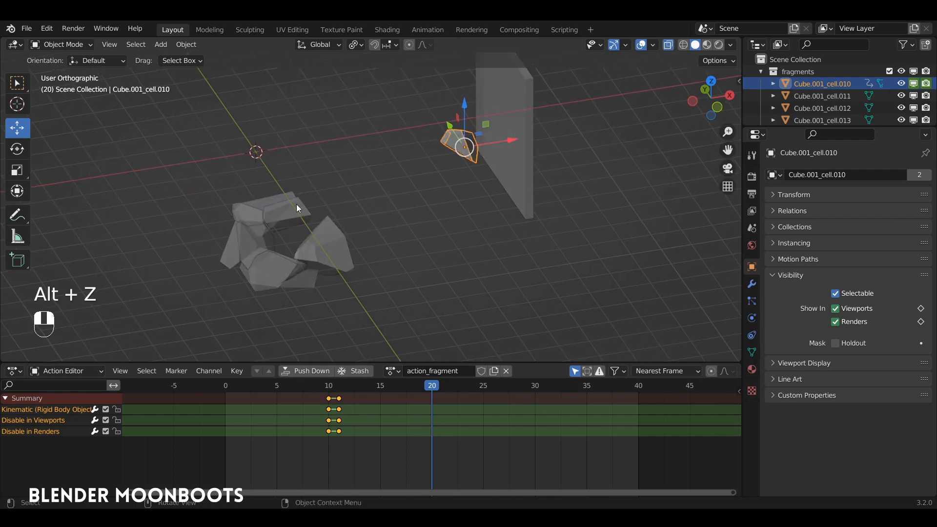
mouse_move(274, 180)
ctrl+right_down()
mouse_move(355, 203)
mouse_move(345, 201)
ctrl+right_up()
alt+middle_drag(343, 197, 445, 129)
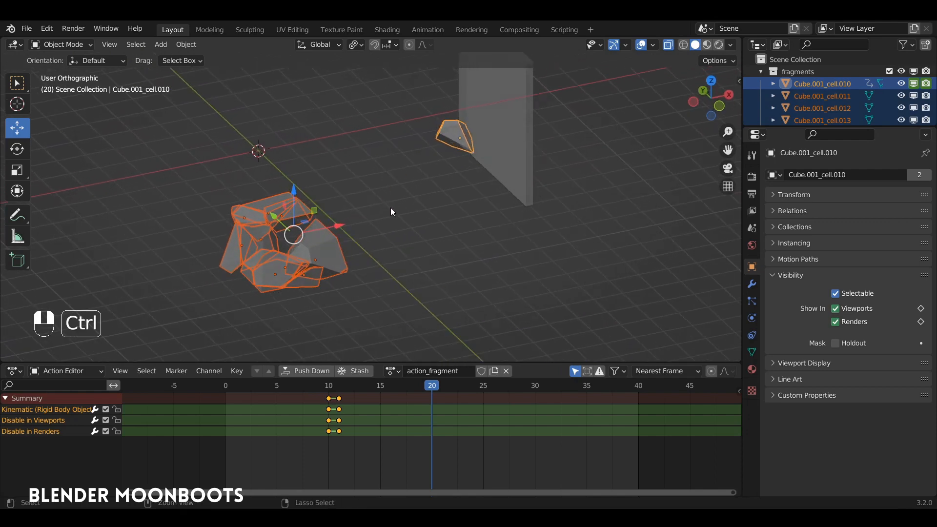
key(ctrl+l)
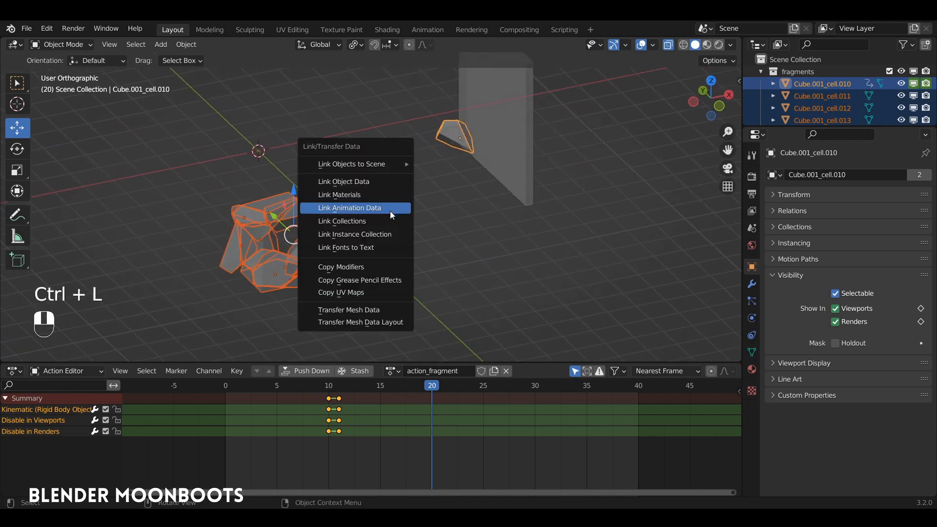
click(391, 211)
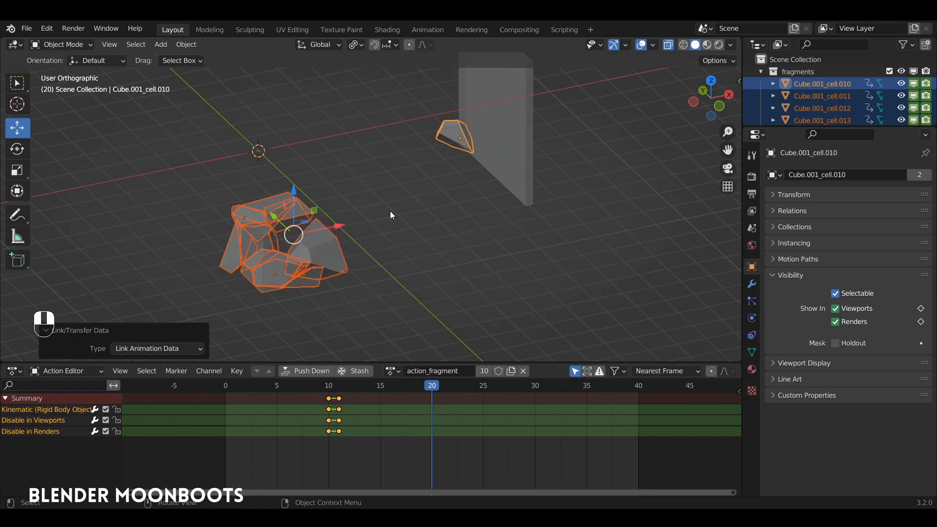
Select fragments Cube.001_cell.019 and Cube.001_cell.015 in turn to check their linked action
click(318, 238)
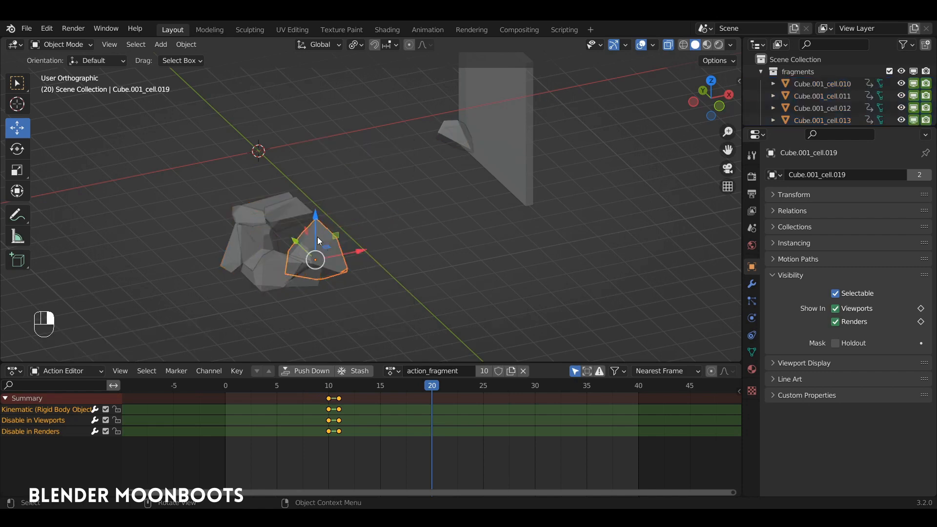
click(254, 218)
alt+drag(309, 243, 314, 247)
ctrl+alt+drag(314, 247, 406, 229)
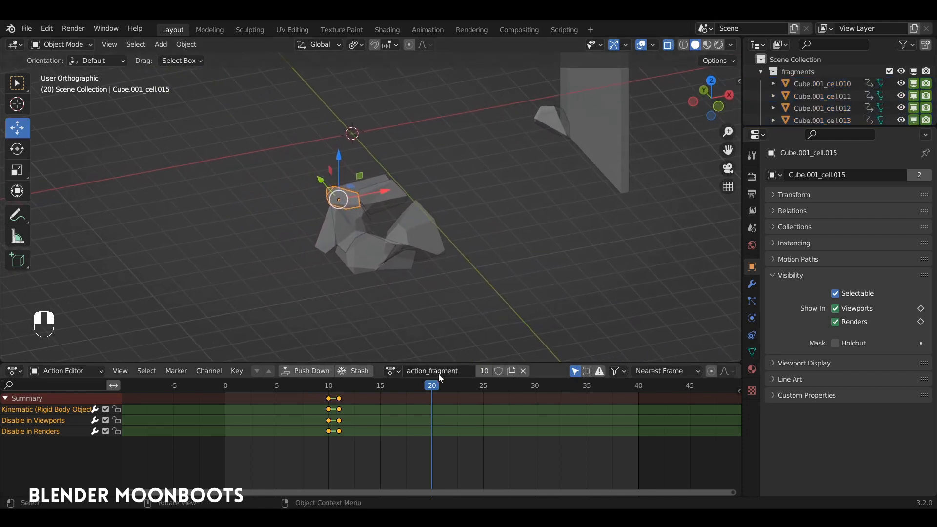
Disable X-ray, play the animation from frame 0 to check the fragments' linked keyframes, and return to frame 0
drag(387, 387, 226, 401)
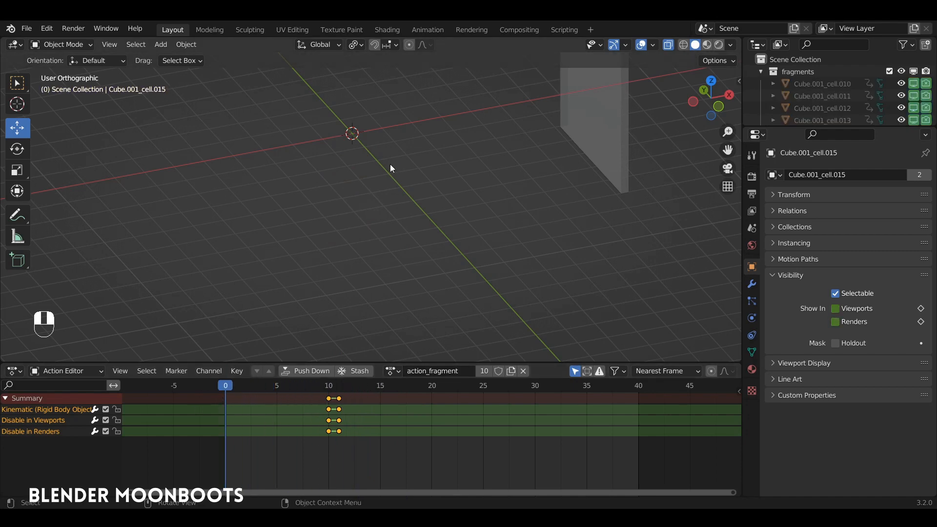
key(alt+z)
alt+drag(421, 192, 344, 300)
key(space)
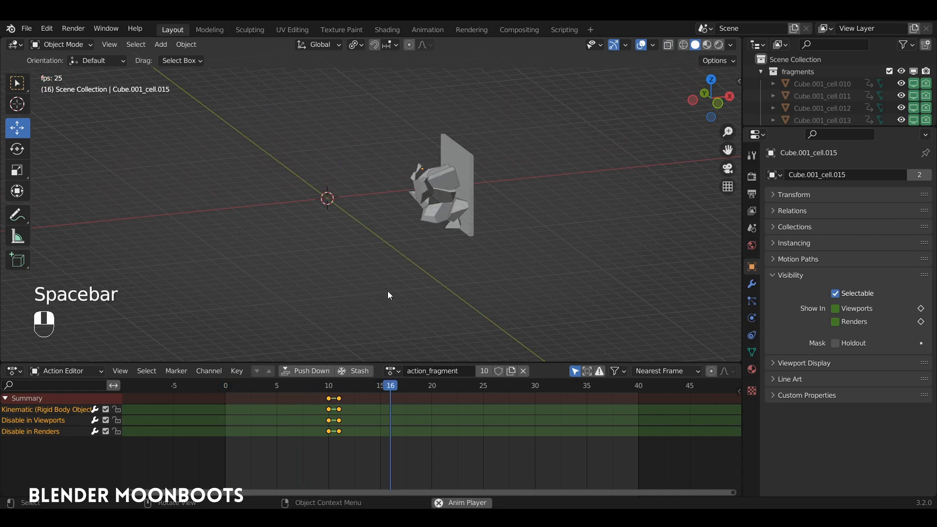
key(space)
drag(307, 386, 225, 427)
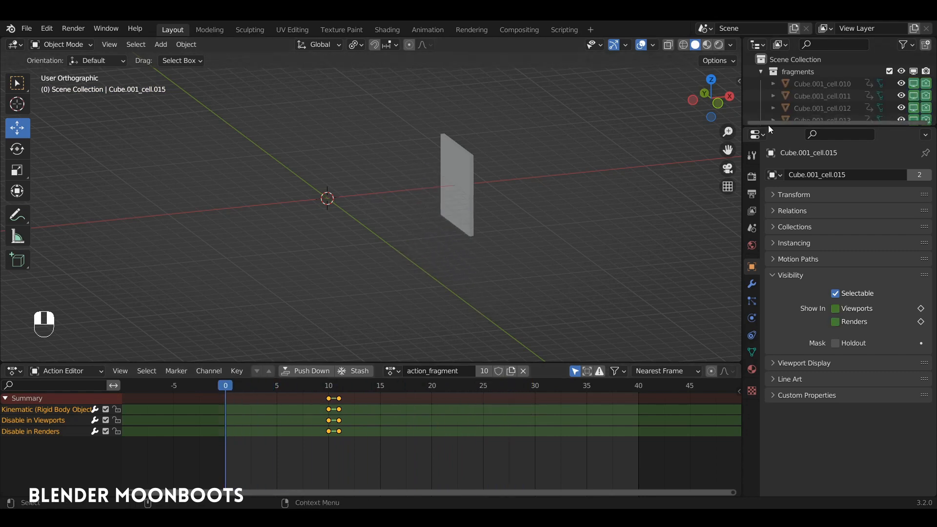
Enlarge the Outliner, unhide Cube.001, and scrub to frame 11 to check the swap from cube to fragments
drag(770, 127, 772, 273)
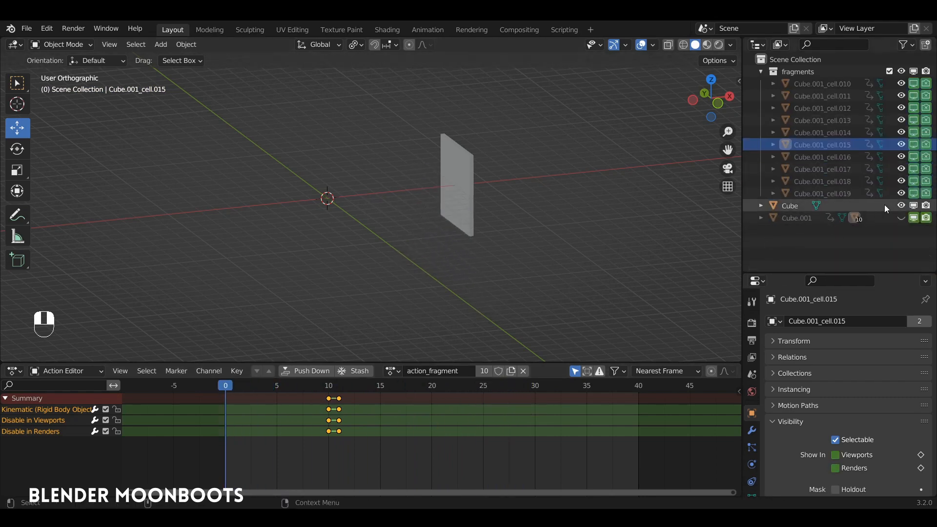
click(901, 218)
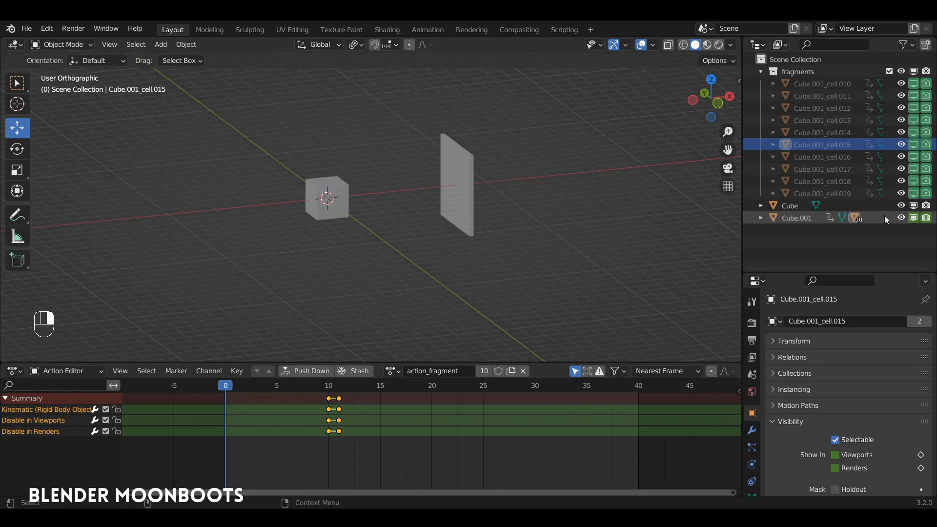
drag(228, 385, 340, 404)
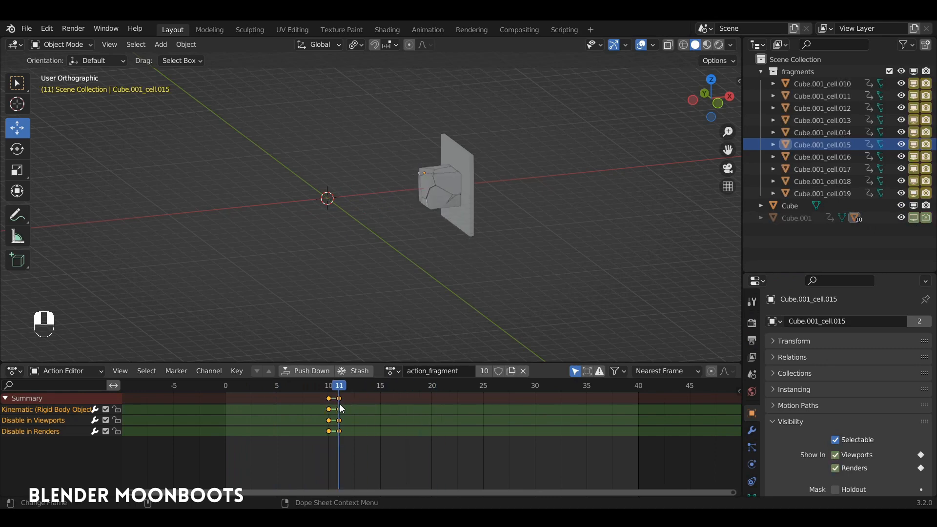
Play the animation from the start while orbiting around the slab to inspect the shatter, stopping at frame 26
key(shift+Left)
middle_drag(339, 288, 435, 257)
key(space)
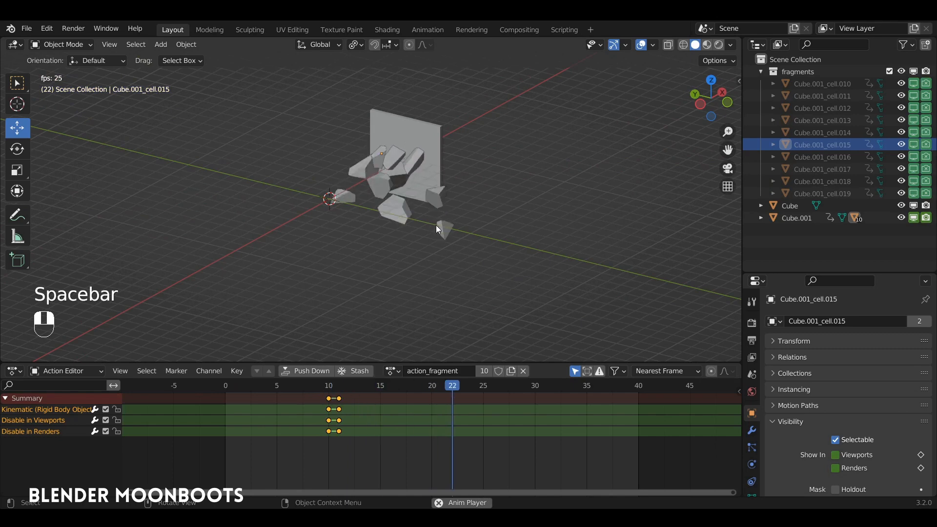
ctrl+alt+drag(436, 225, 403, 282)
key(space)
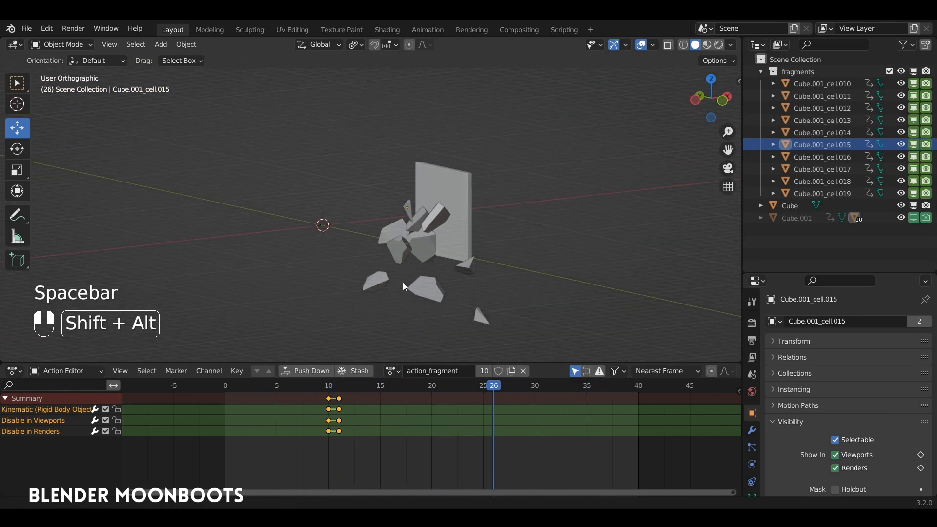
At frame 0, move Cube.001 farther from the slab along the X axis, keyframe its new position, and play the animation
click(222, 388)
click(322, 226)
alt+drag(322, 225, 317, 249)
click(378, 219)
click(341, 224)
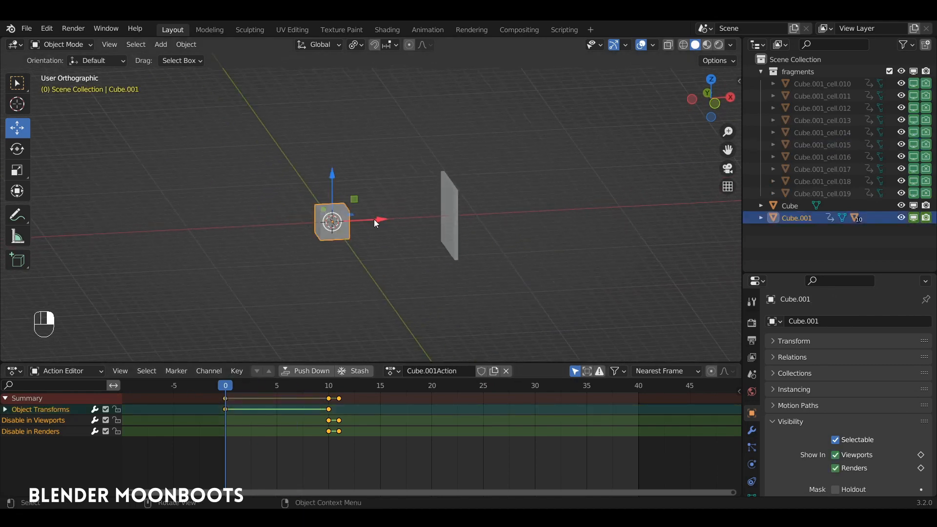
drag(373, 219, 274, 234)
key(i)
click(284, 233)
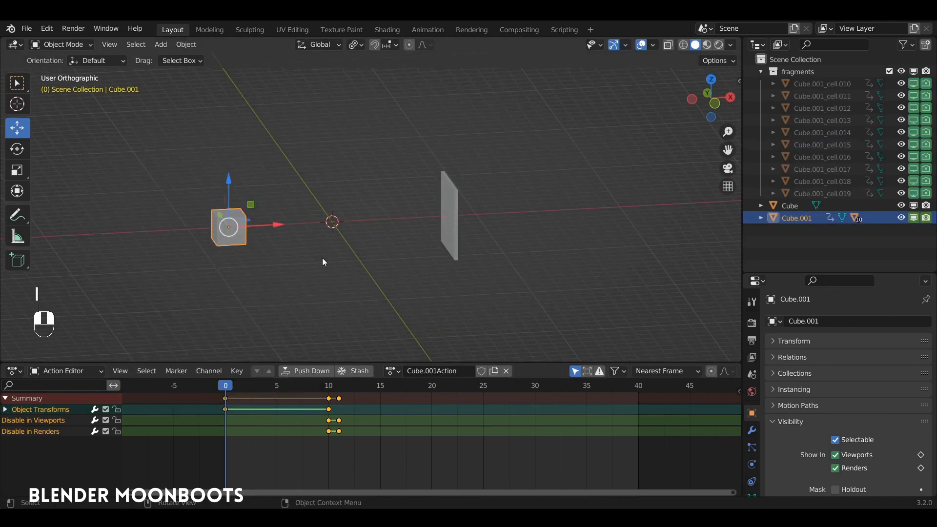
key(space)
alt+drag(357, 275, 413, 222)
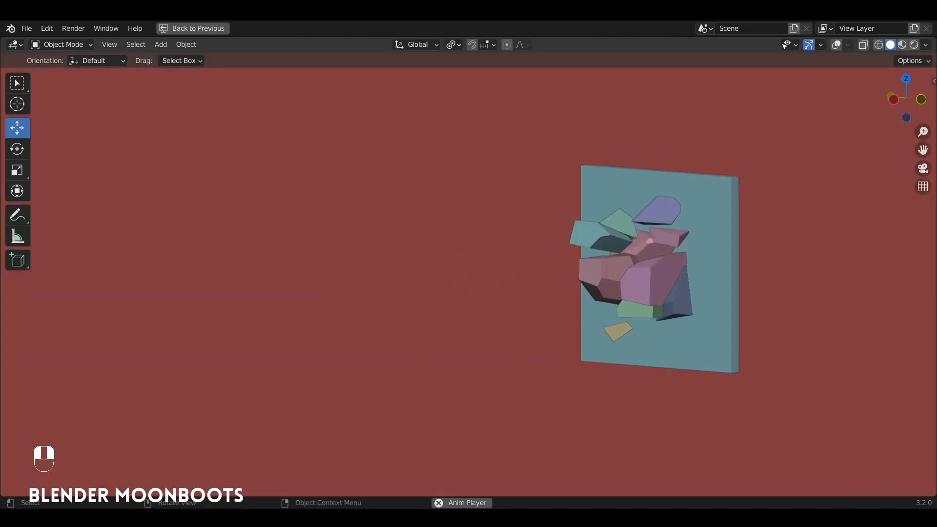